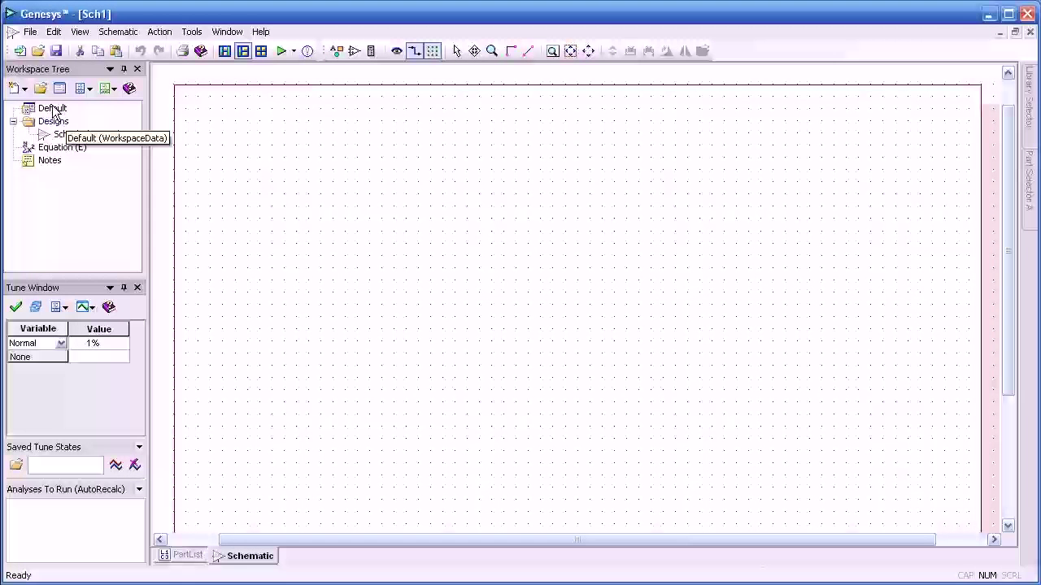
Step: Add a WhatIF Frequency Planner with default values, creating FreqPlan1 with its Design and Graph
left_click(25, 89)
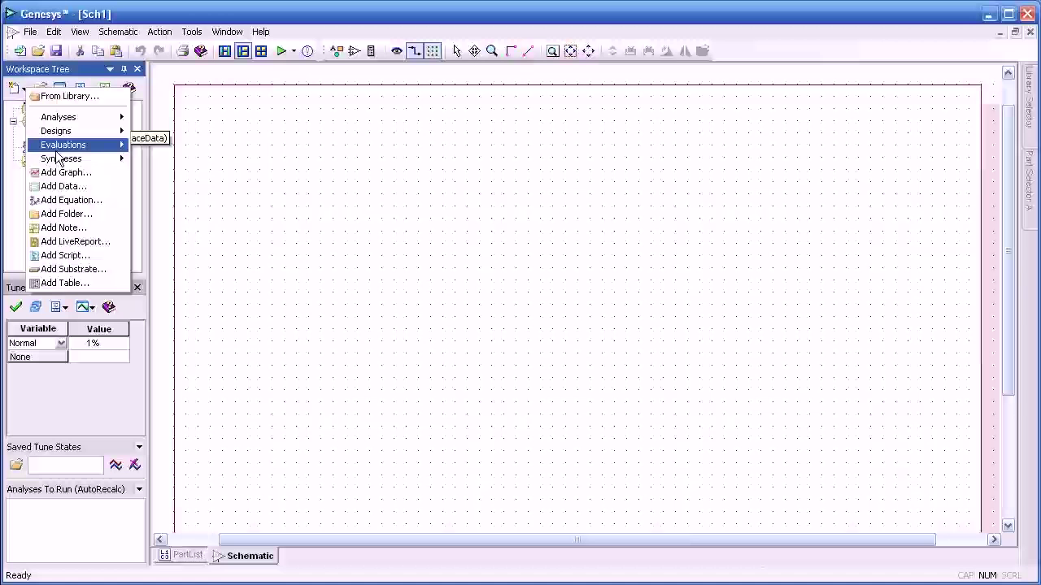
mouse_move(68, 163)
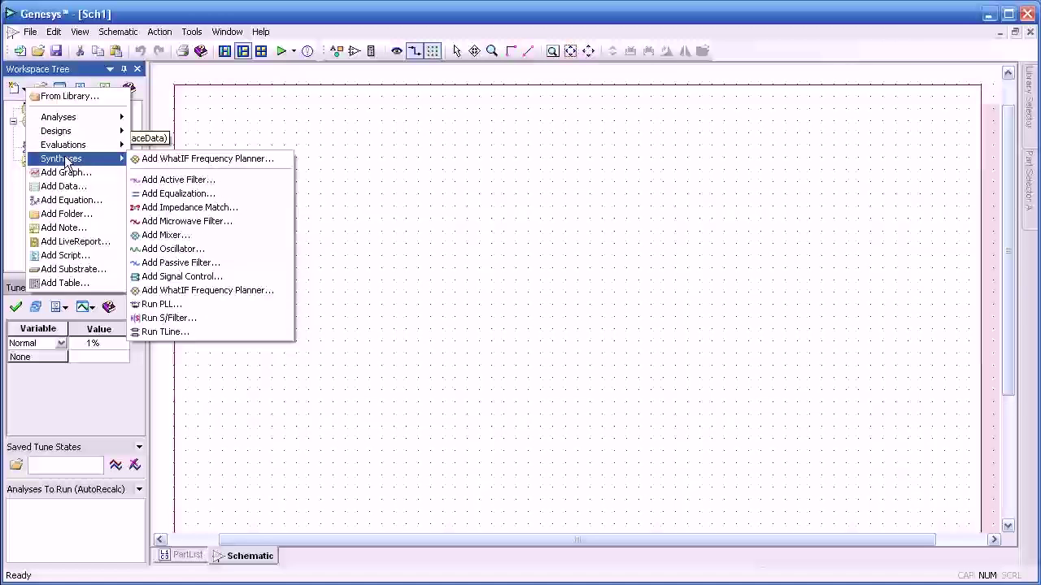
left_click(206, 160)
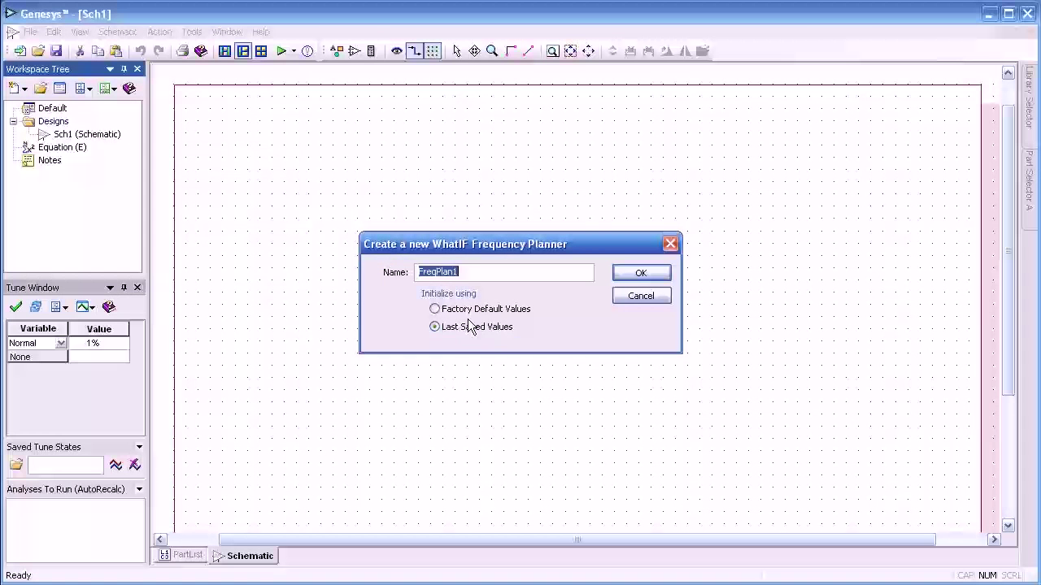
left_click(657, 274)
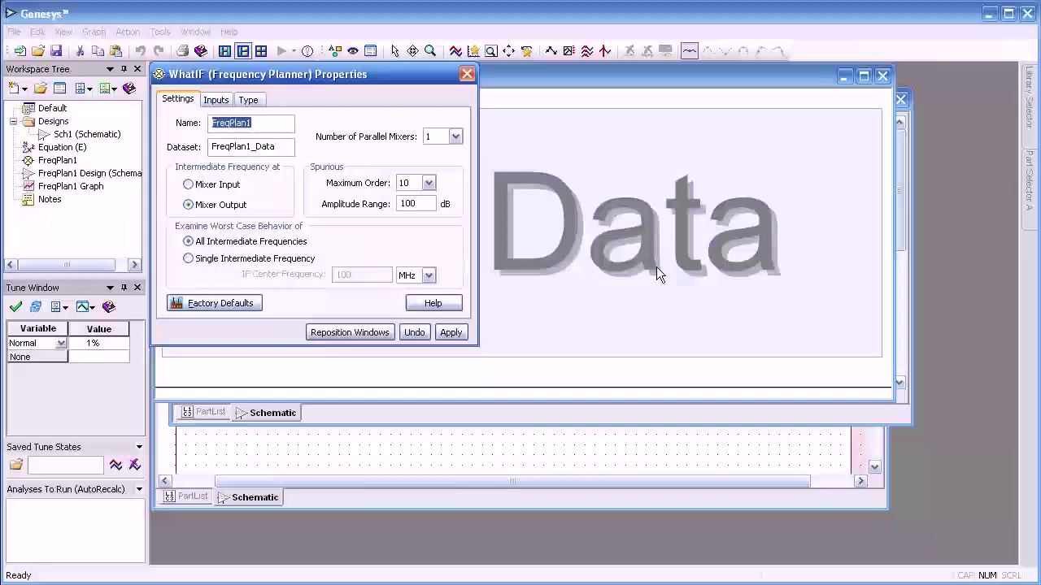
left_click_drag(391, 76, 591, 167)
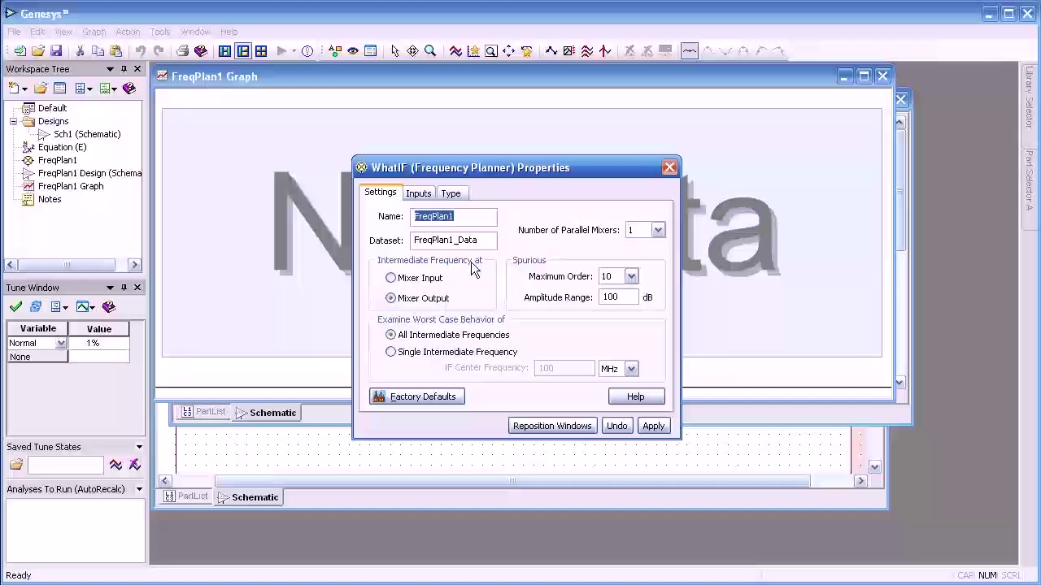
left_click(392, 279)
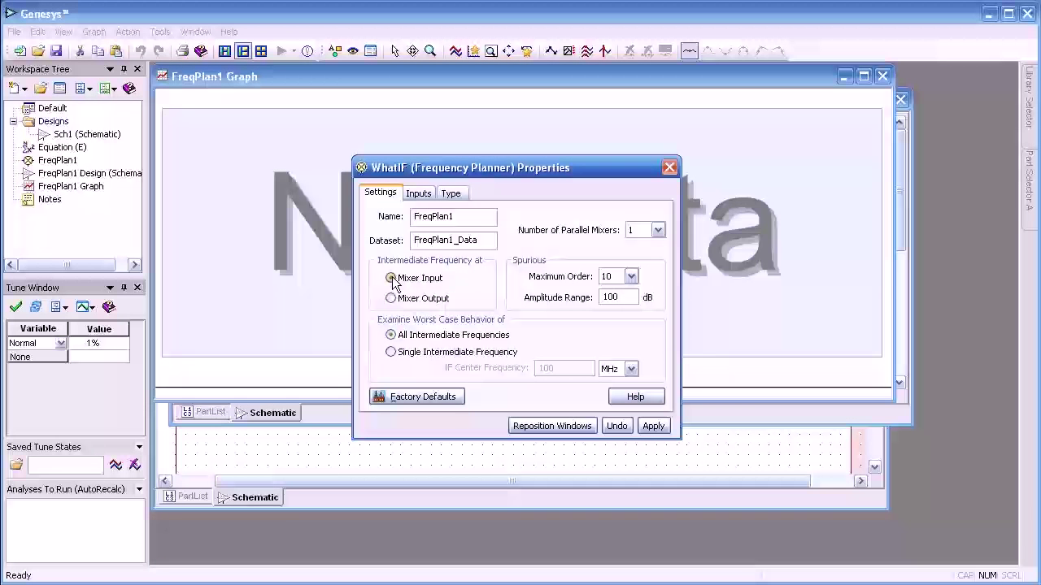
left_click(392, 299)
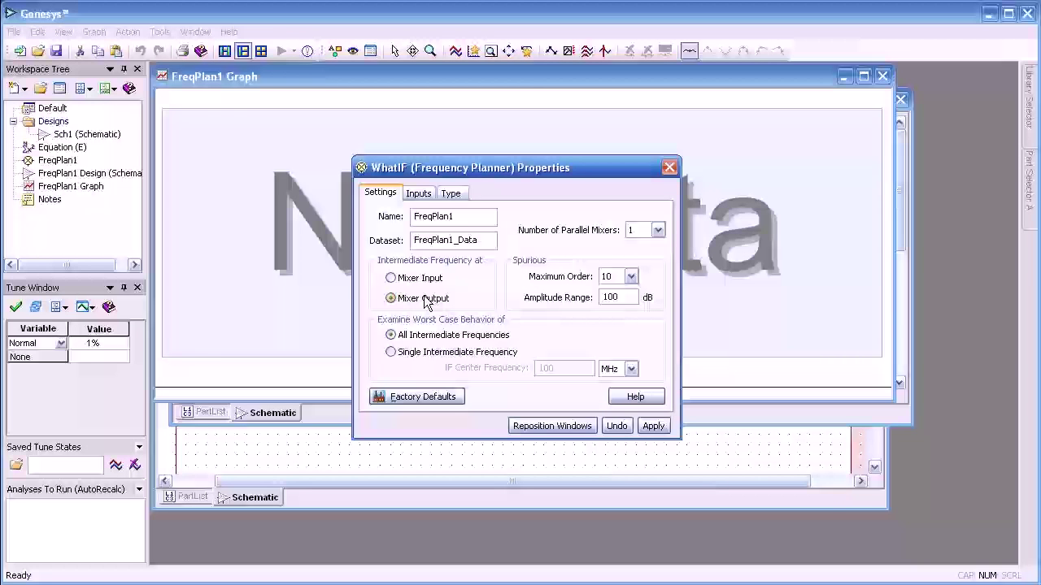
left_click(391, 353)
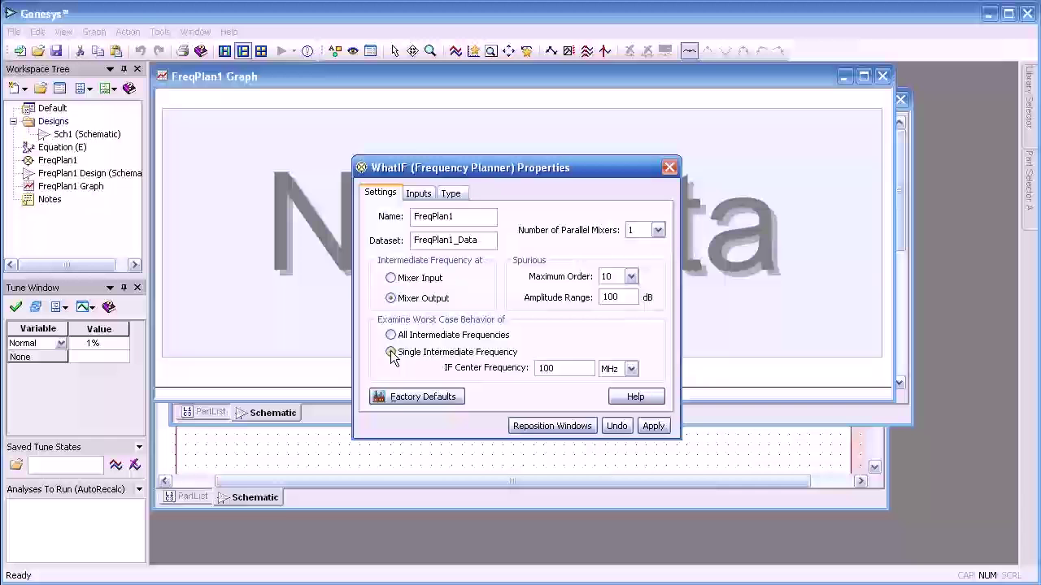
left_click(391, 336)
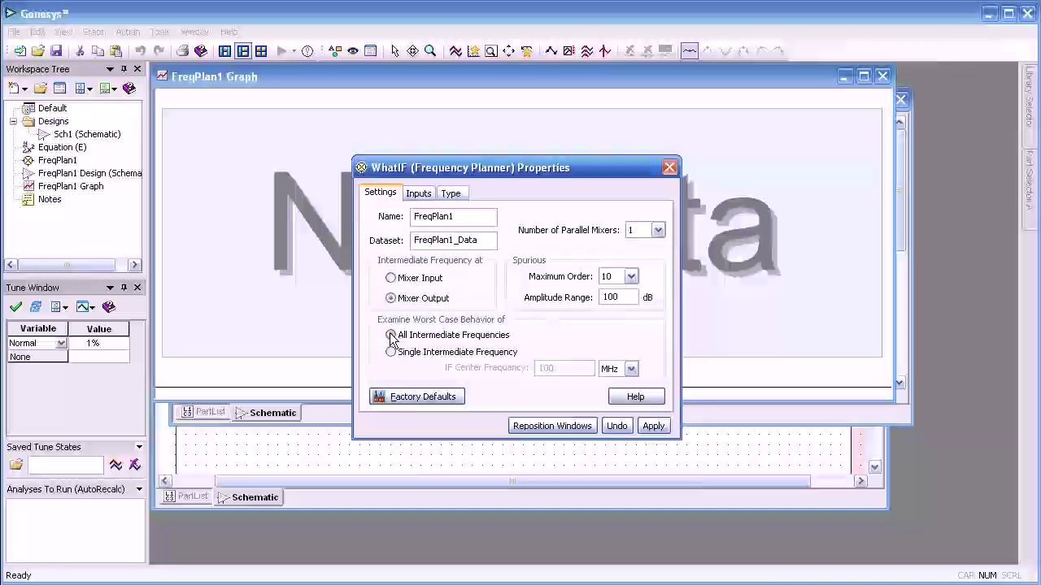
left_click(658, 230)
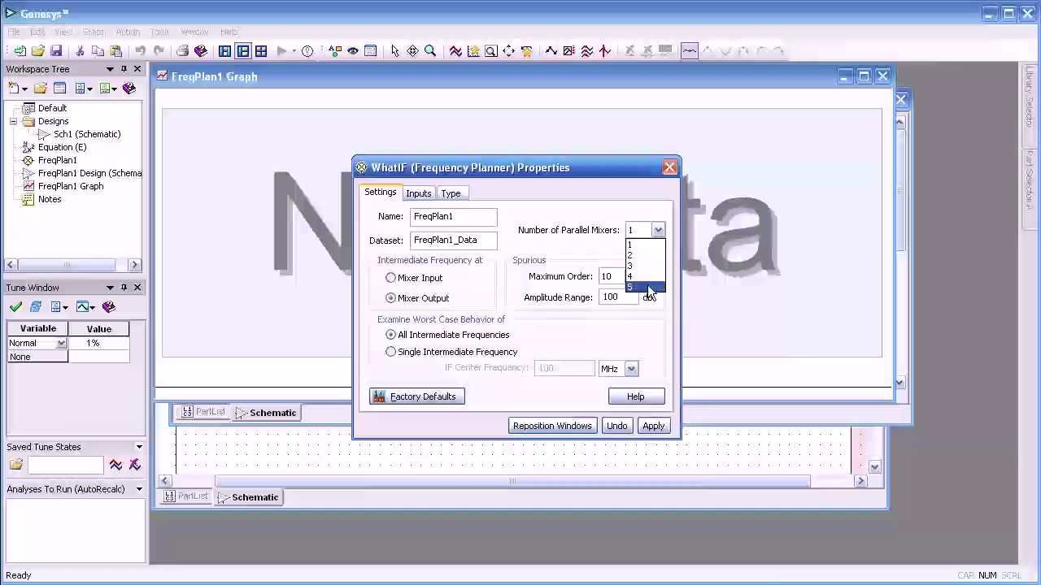
left_click(645, 236)
left_click(631, 276)
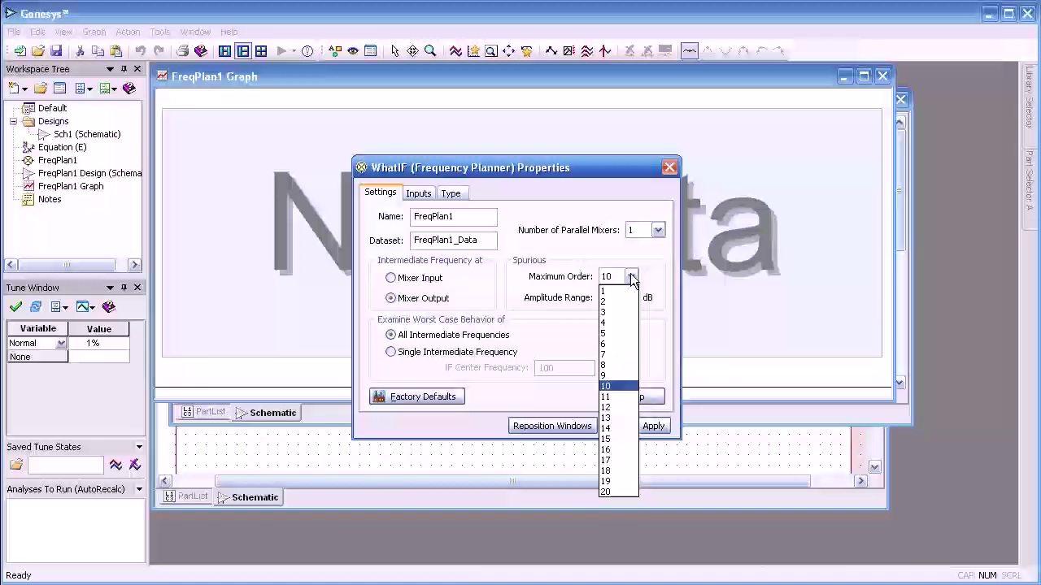
left_click(632, 277)
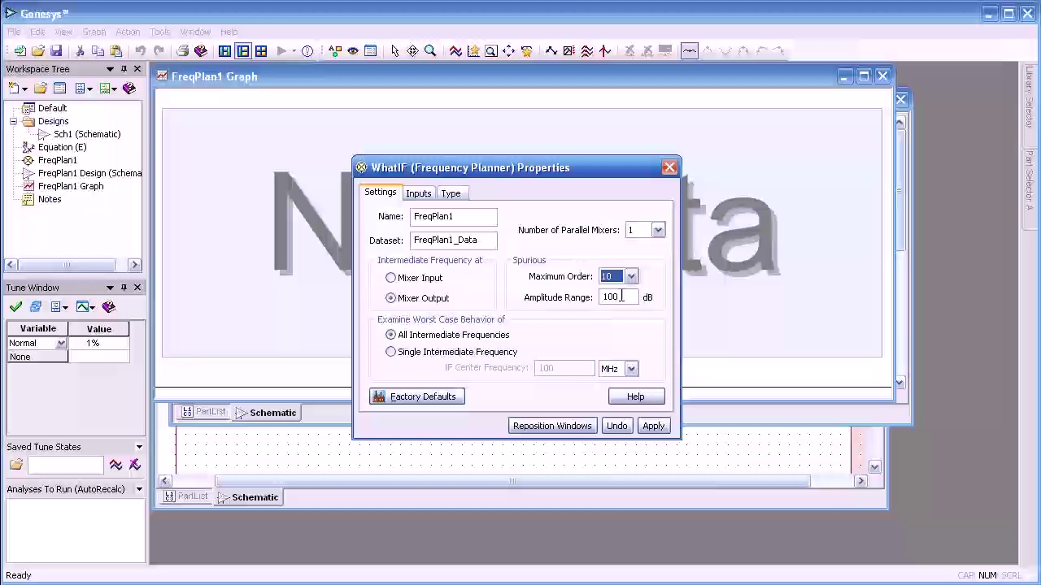
Step: Keep Mixer 1's output as the difference frequency with a low-side LO
left_click(419, 195)
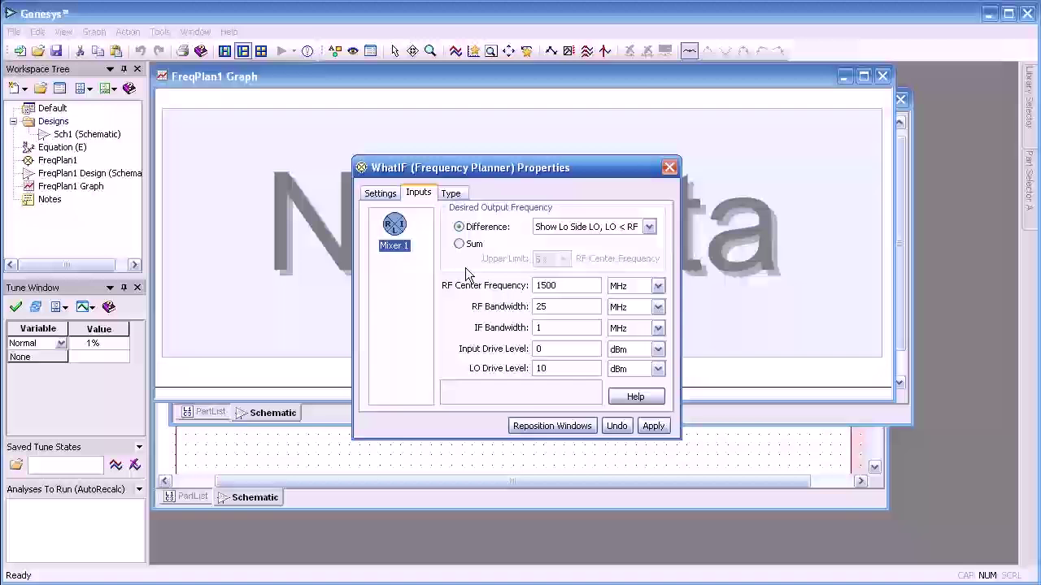
left_click(464, 228)
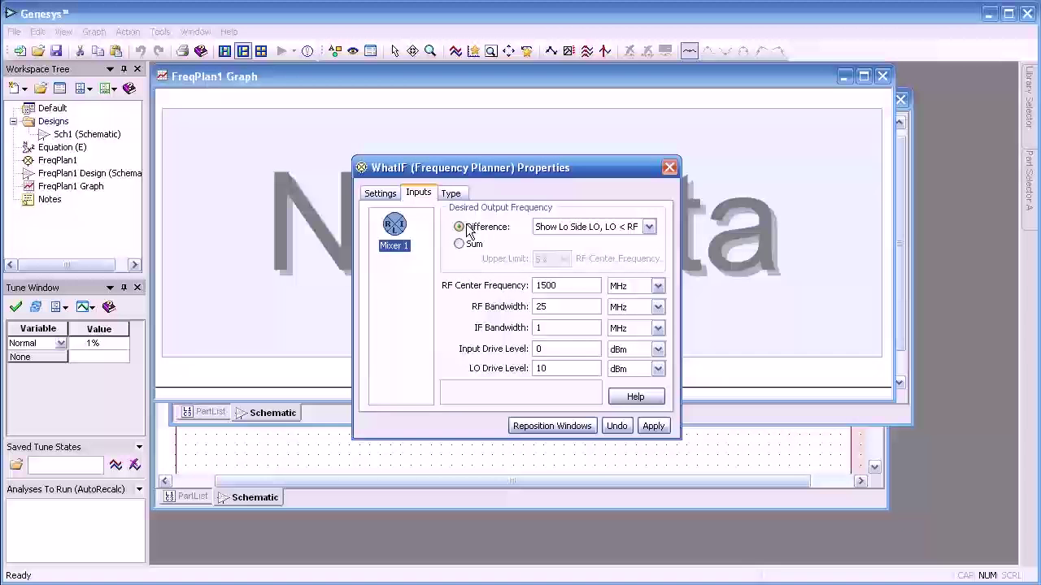
left_click(459, 245)
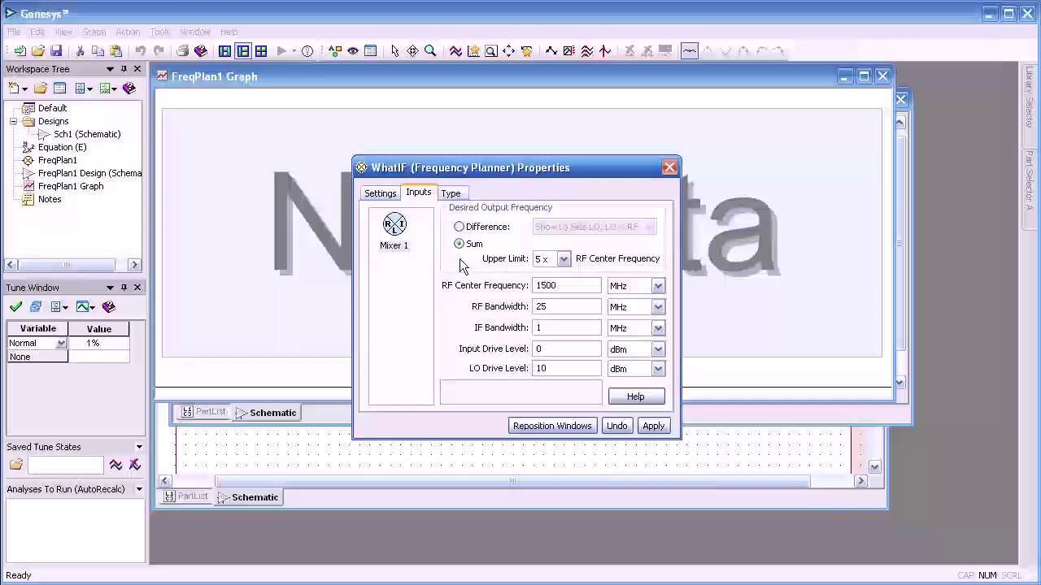
left_click(459, 227)
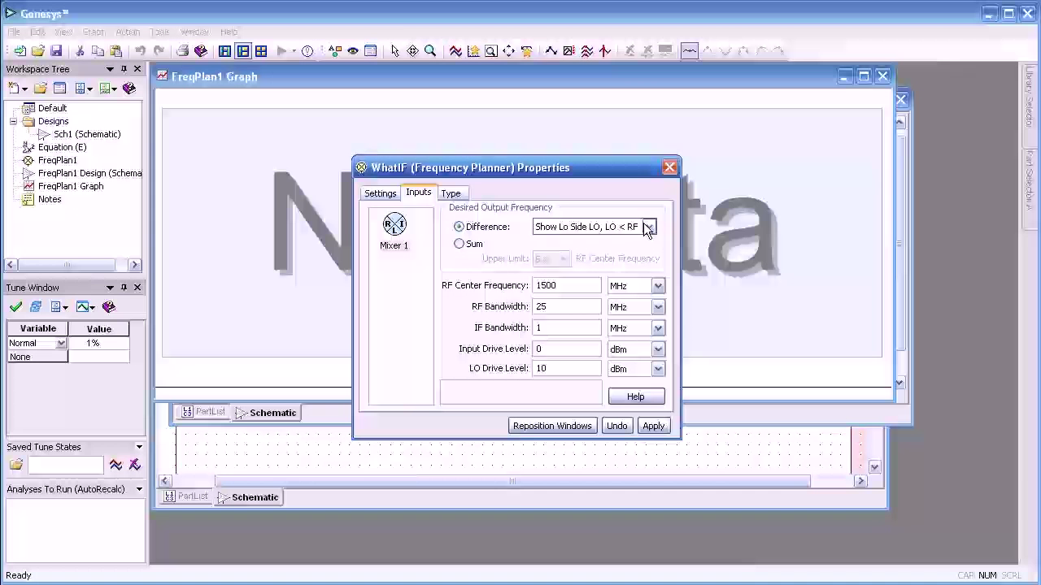
left_click(648, 227)
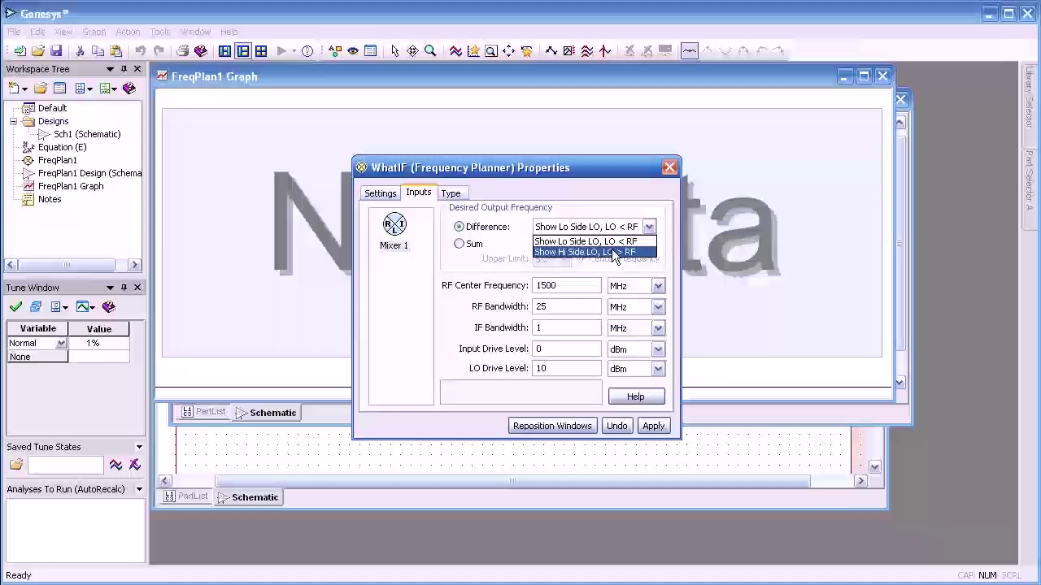
left_click(615, 241)
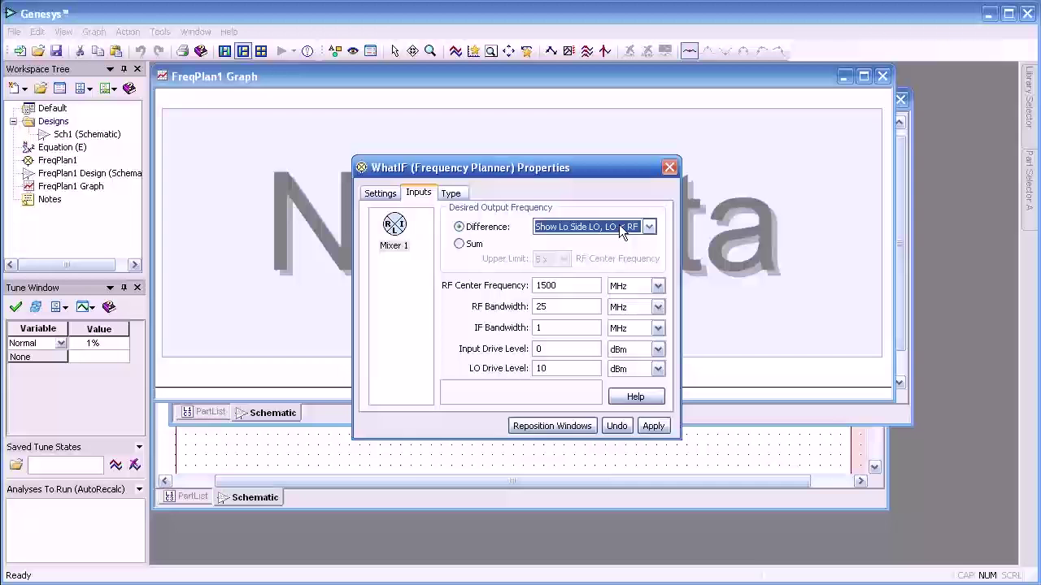
Step: Enter RF centre 2400 MHz, RF bandwidth 100 MHz, IF bandwidth 2 MHz and -20 dBm drive
double_click(551, 286)
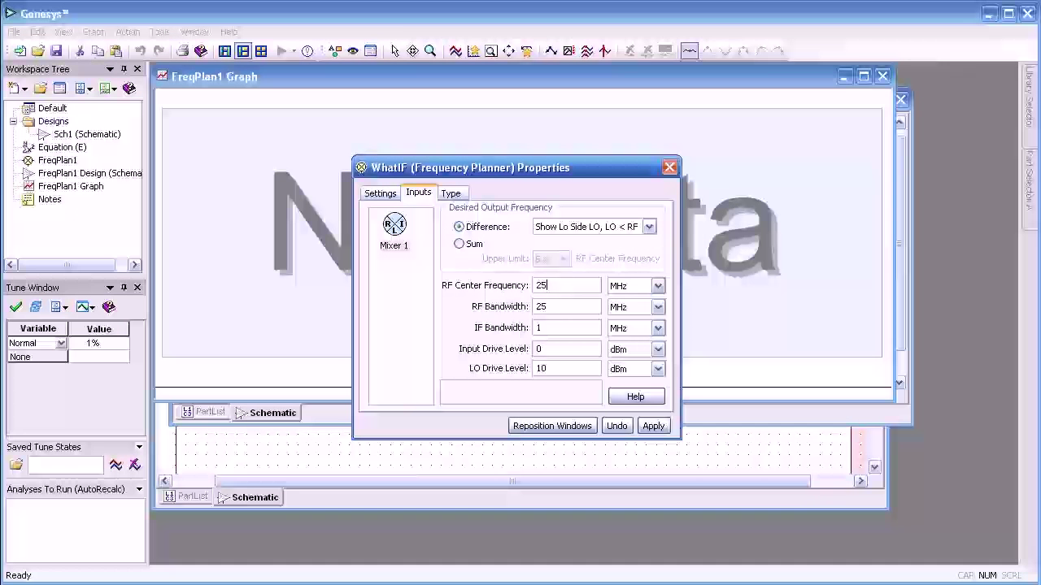
type("2400")
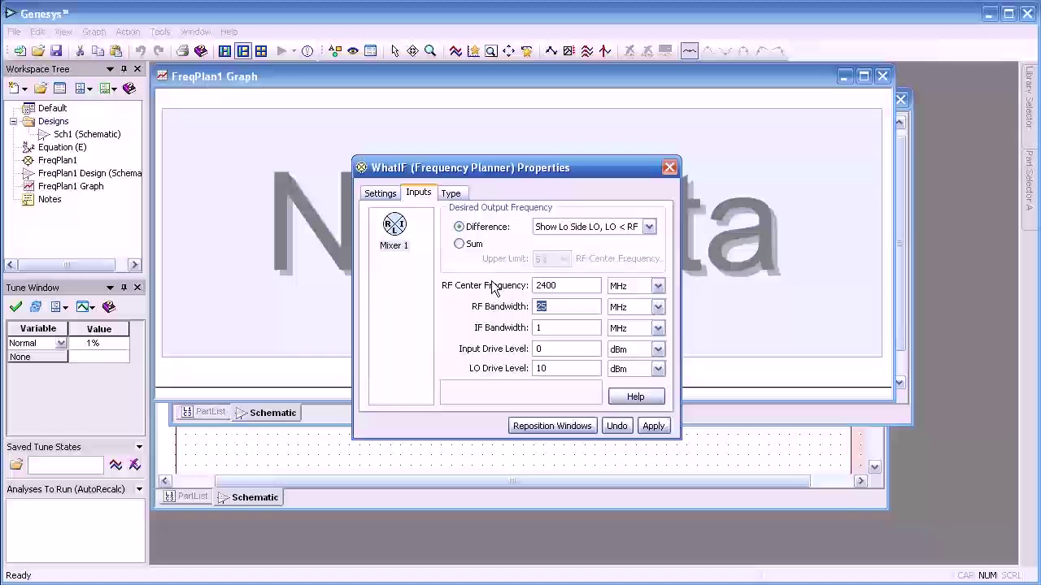
type("100")
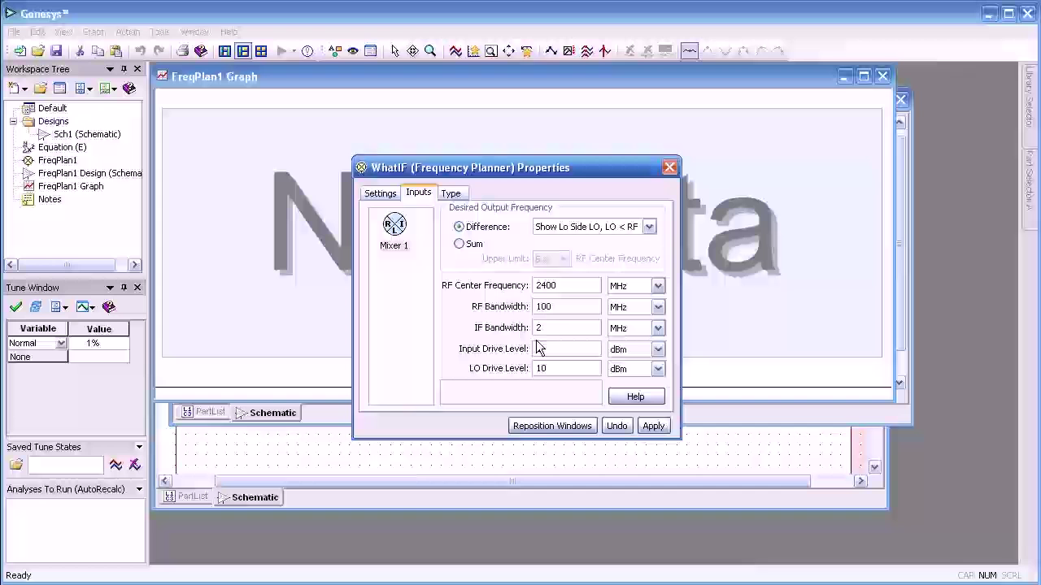
key("Tab")
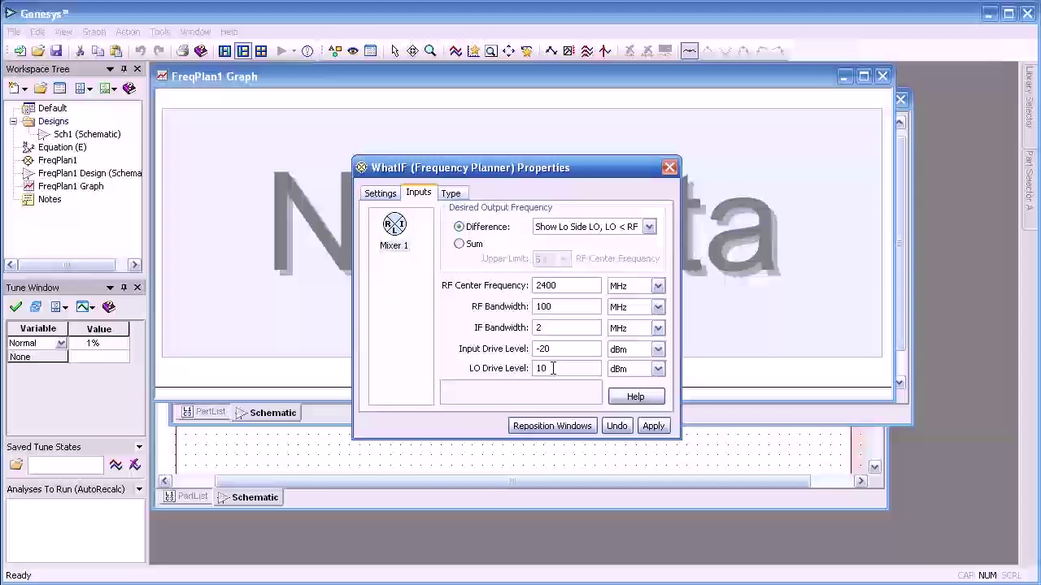
left_click(452, 193)
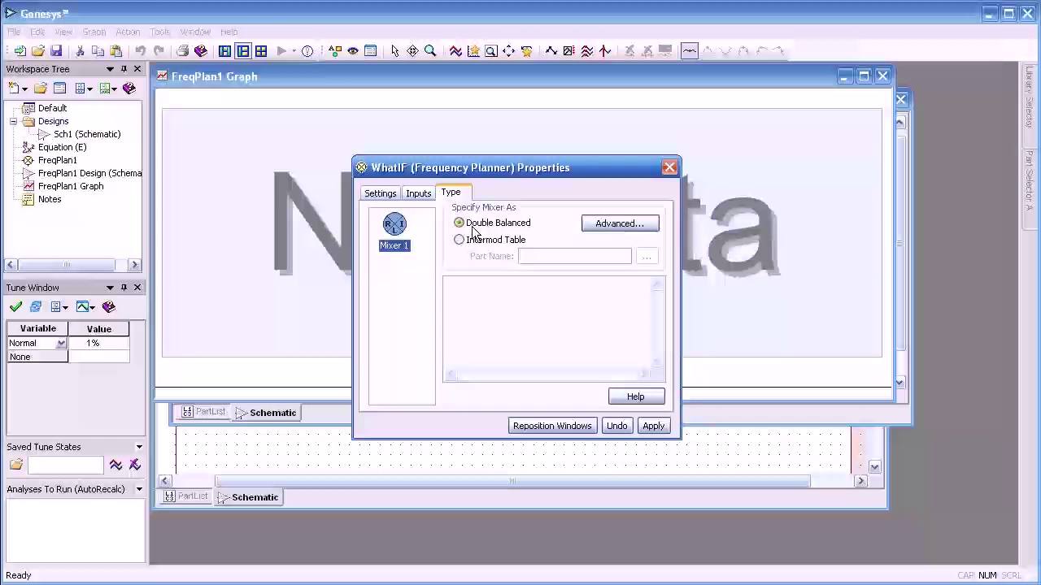
Step: Switch Mixer 1 from Double Balanced to an Intermod Table model and browse for its part
left_click(615, 223)
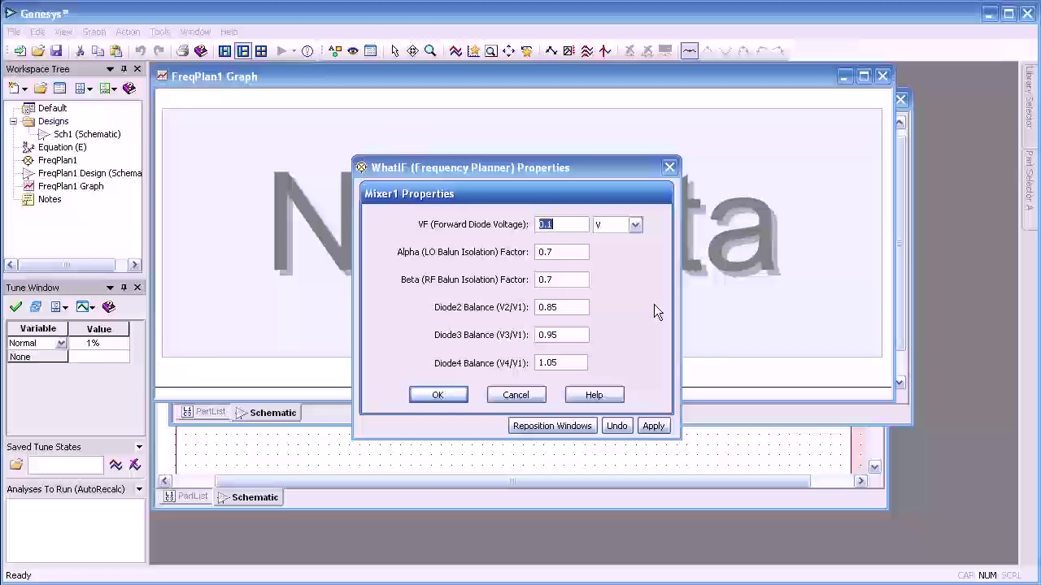
left_click(440, 394)
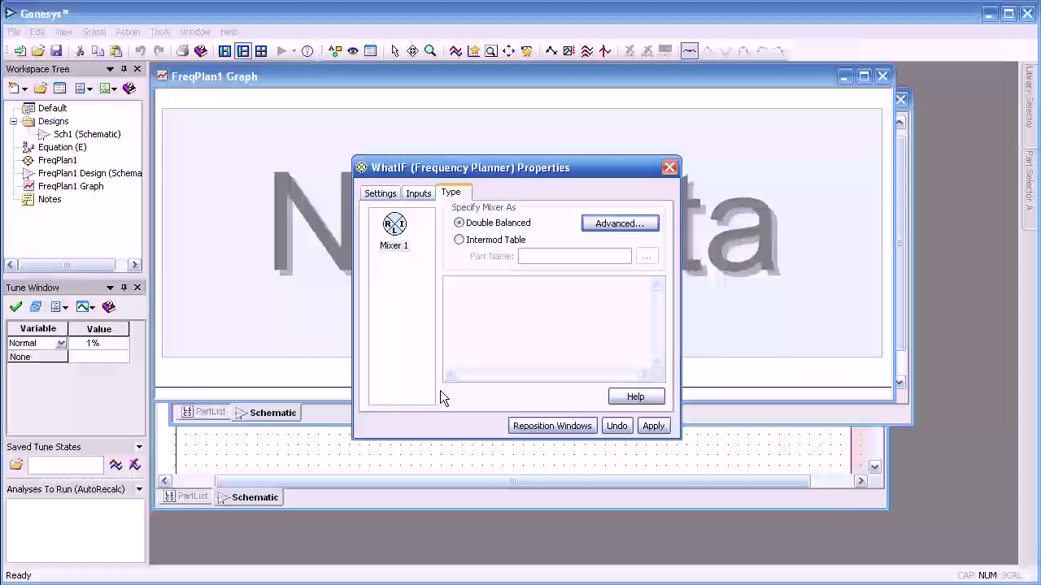
left_click(459, 241)
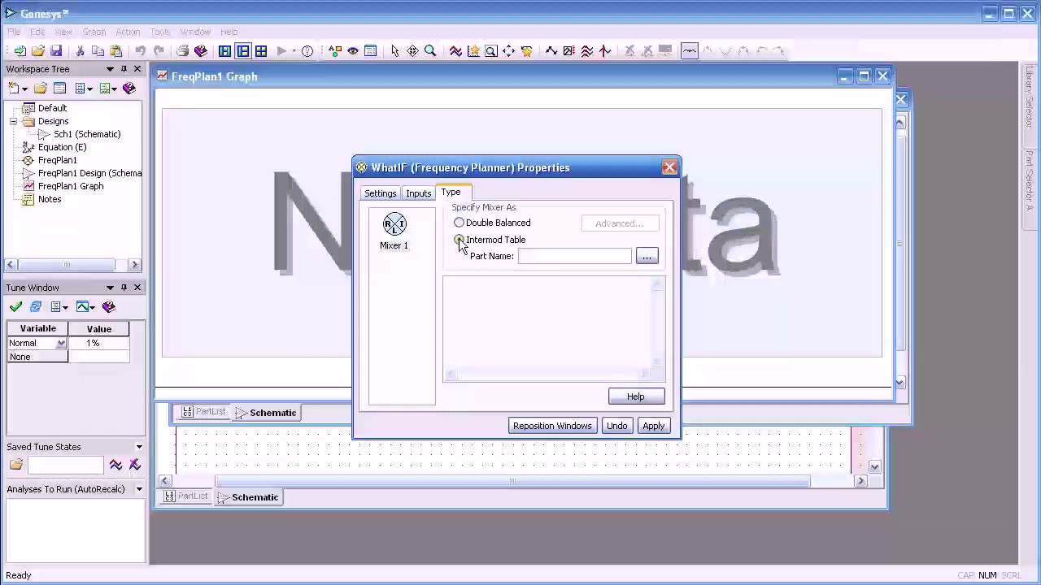
left_click(646, 257)
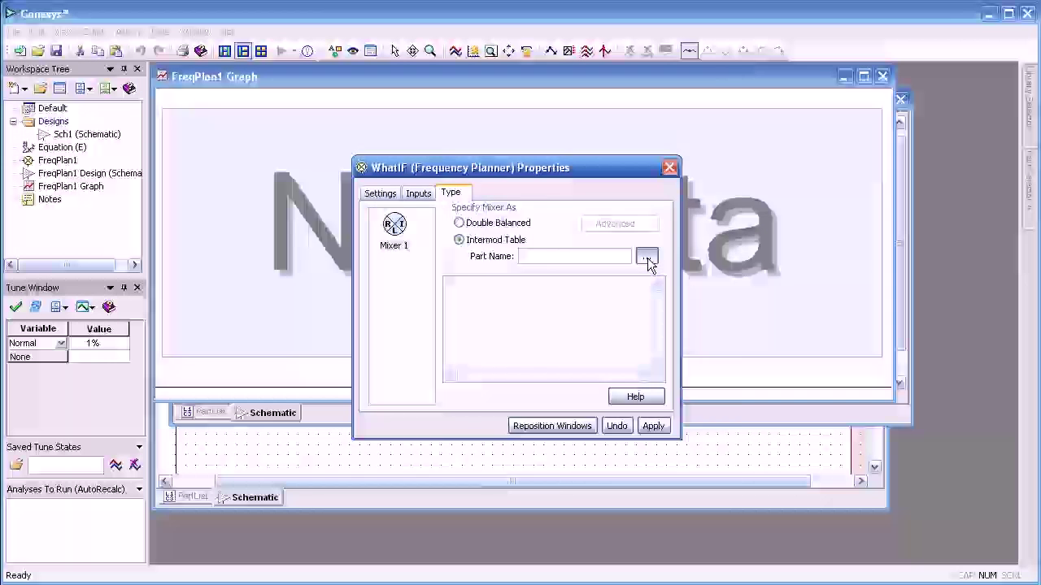
Step: Pick Mixer (HMC316MS8) from the Hittite Table_Mixers library for Mixer 1
left_click(706, 116)
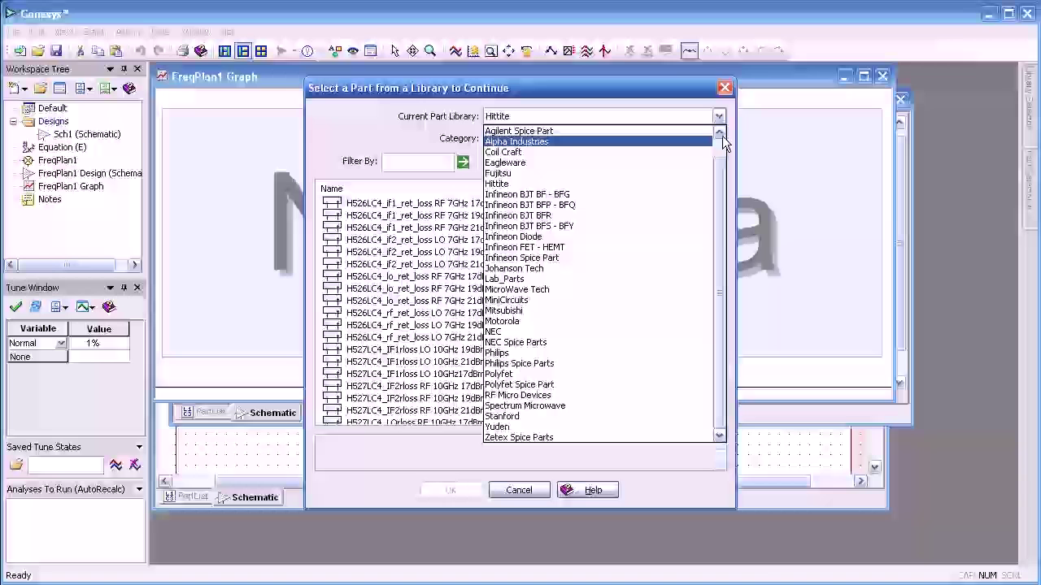
left_click(720, 116)
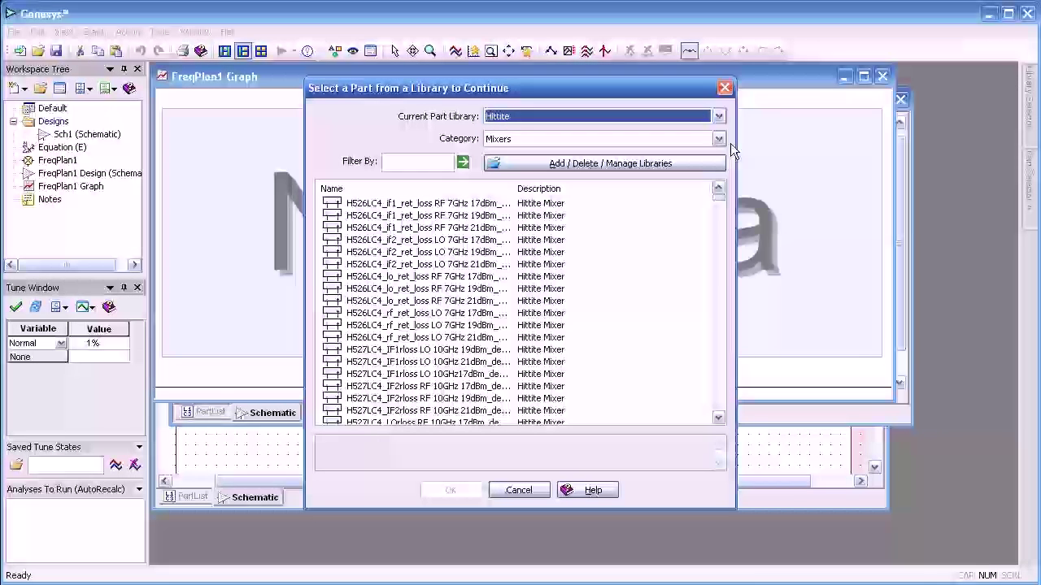
left_click(719, 141)
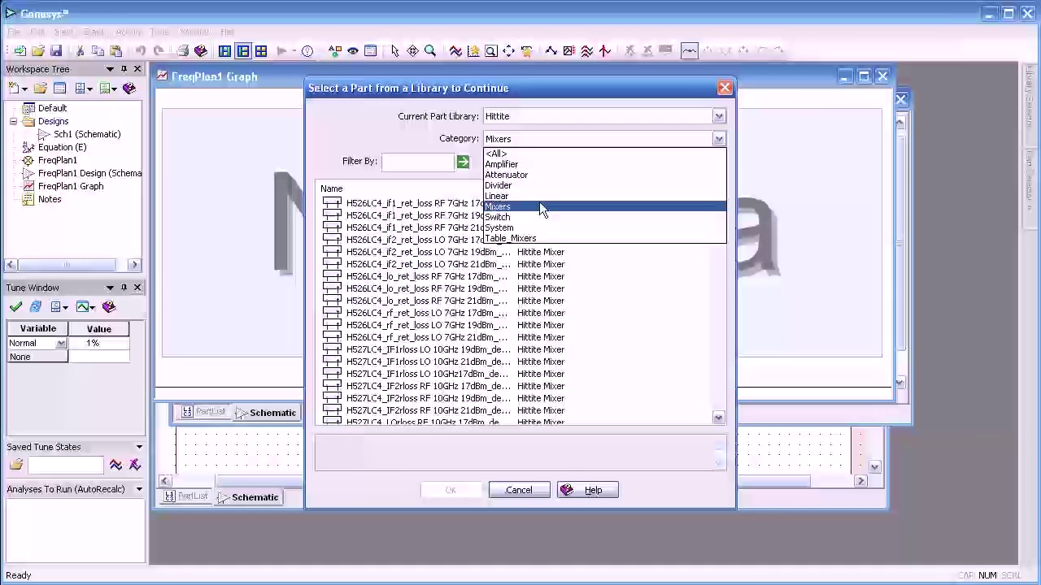
left_click(527, 239)
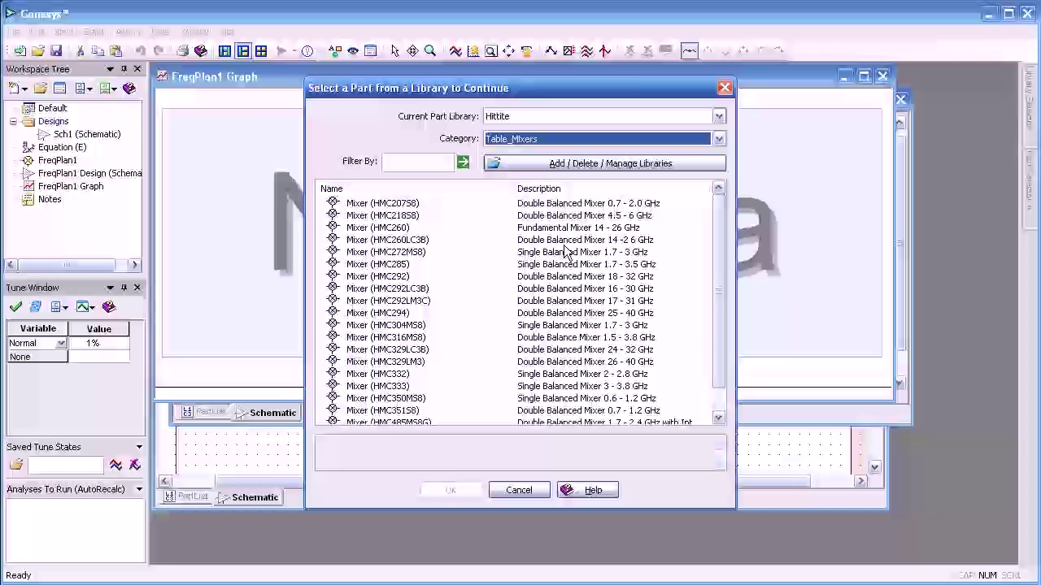
left_click_drag(714, 269, 714, 292)
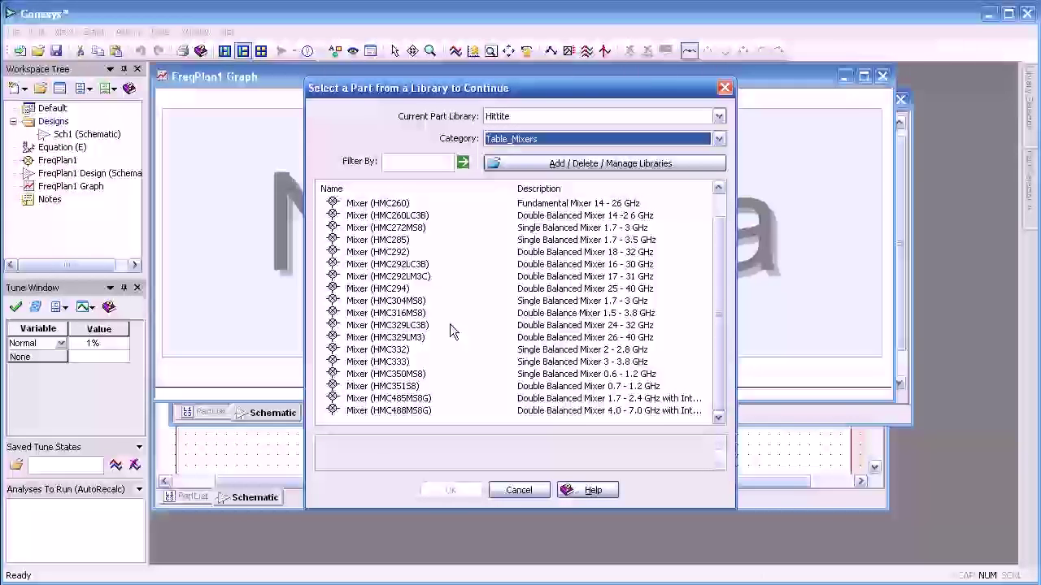
left_click(415, 314)
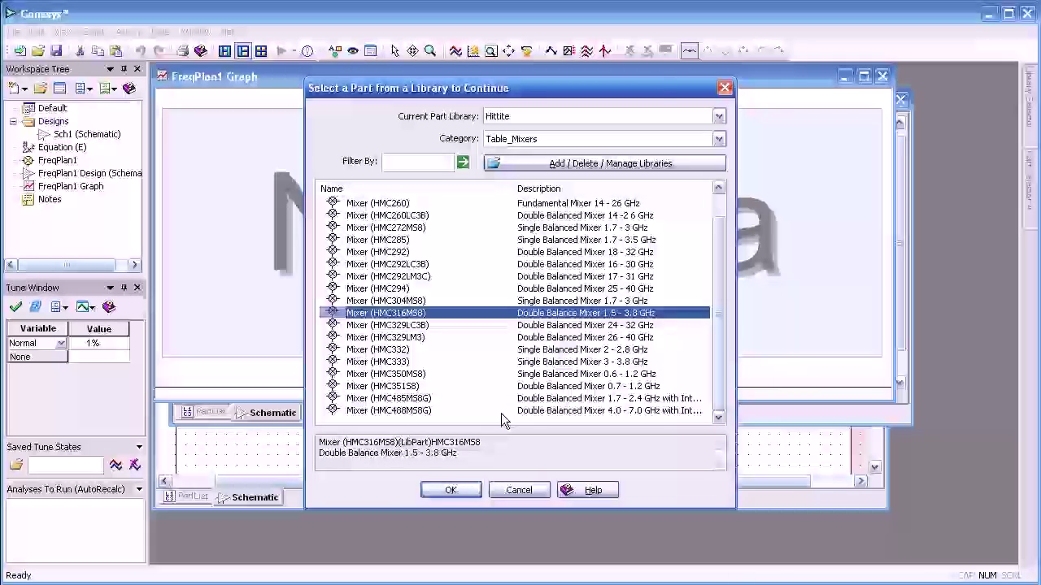
left_click(450, 490)
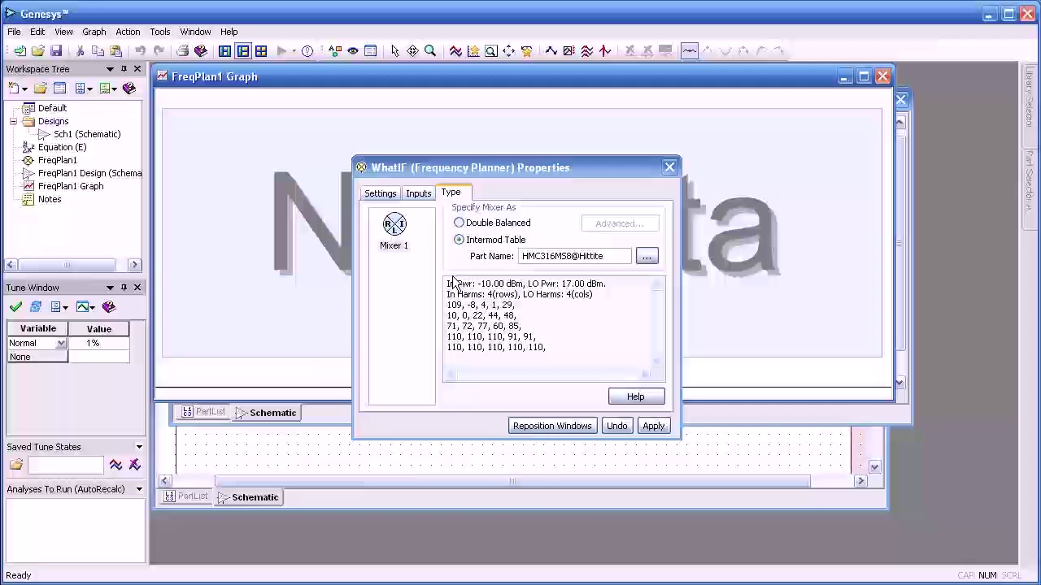
Step: Apply the plan and maximize the FreqPlan1 Graph showing spurs and spur-free bands up to 2549 MHz
left_click(418, 193)
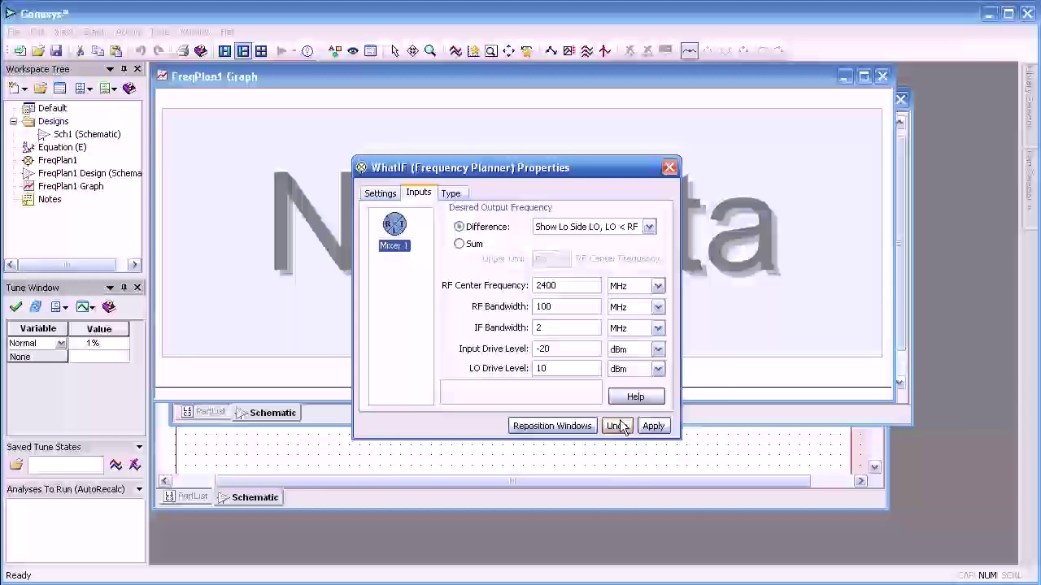
left_click(653, 427)
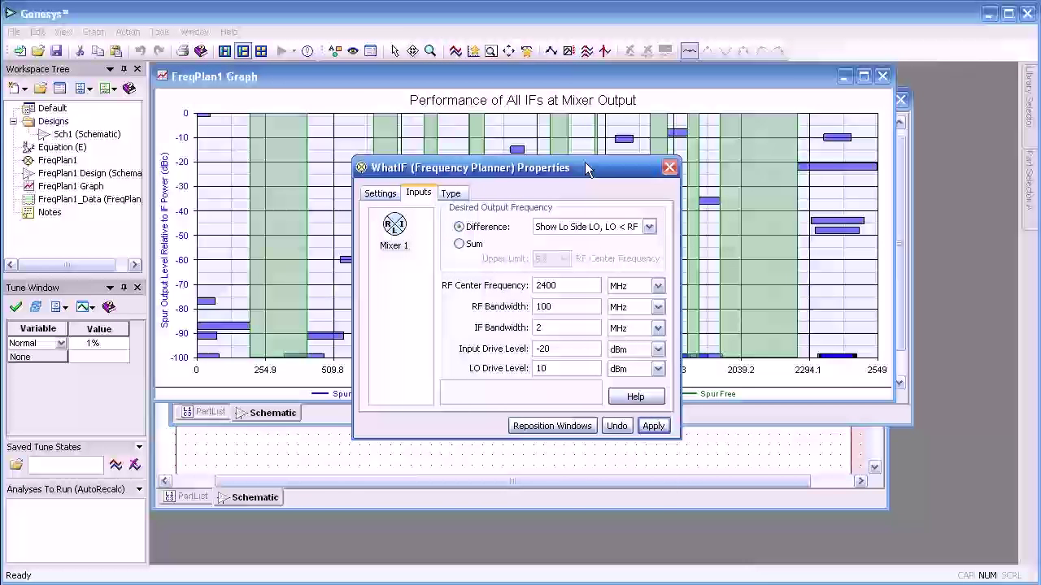
left_click_drag(585, 162, 441, 309)
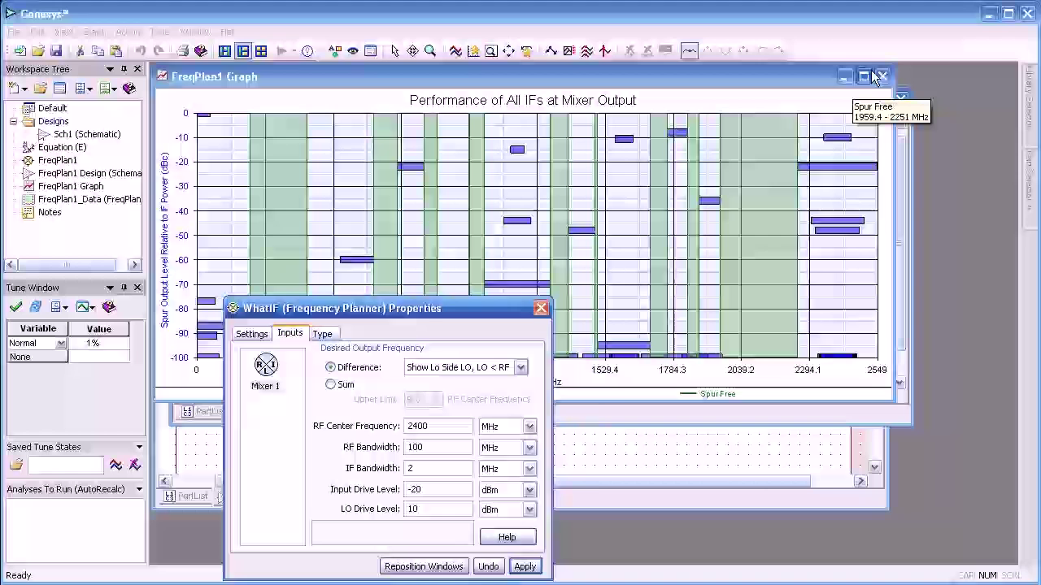
left_click(862, 79)
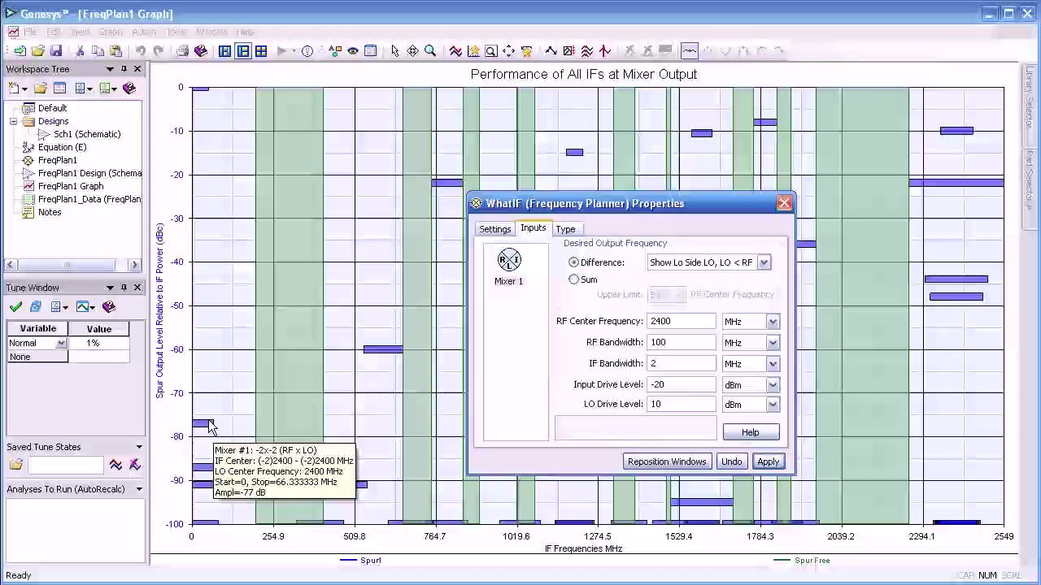
left_click(621, 281)
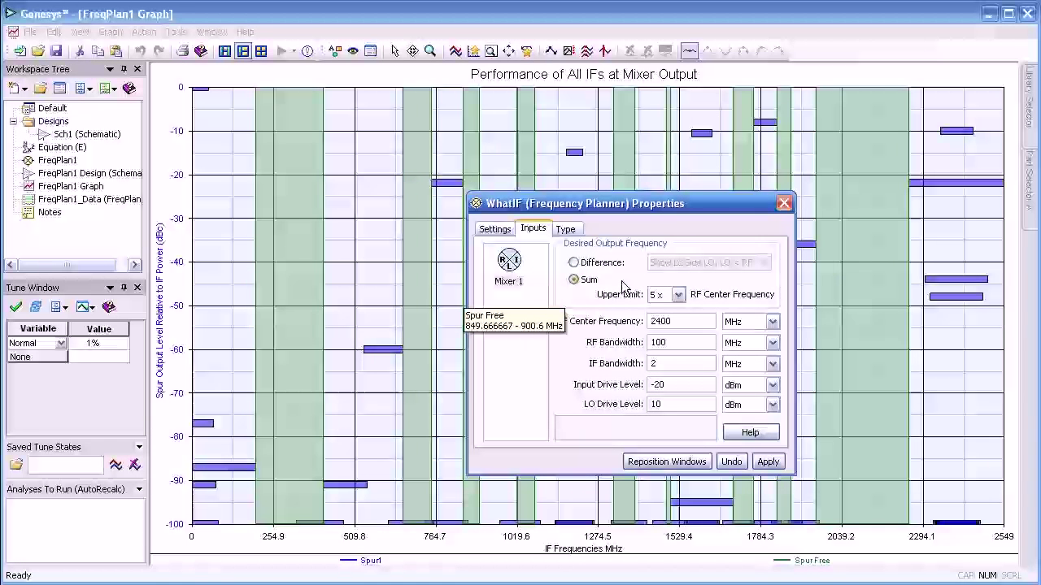
left_click(574, 262)
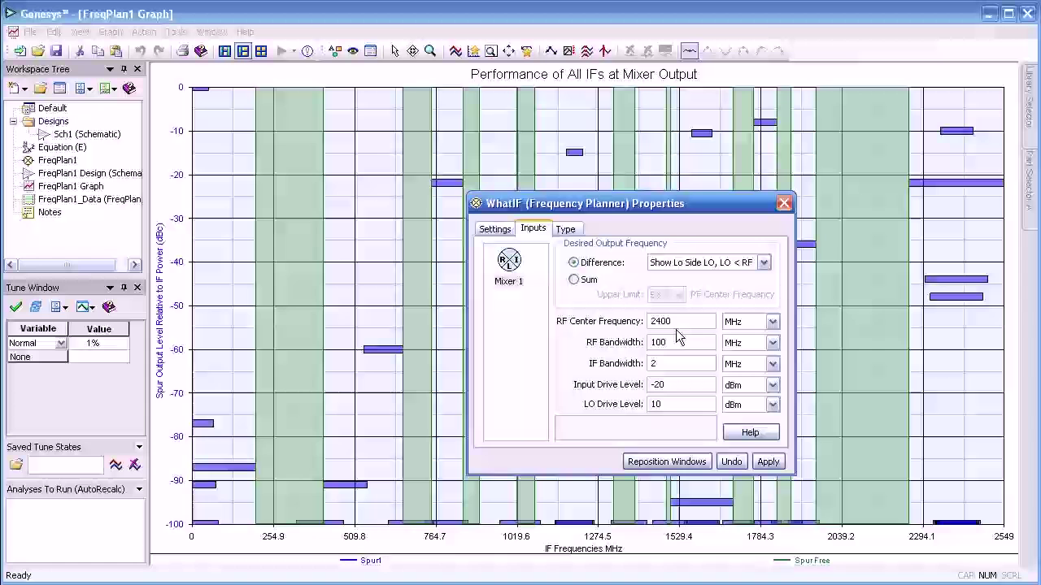
double_click(657, 384)
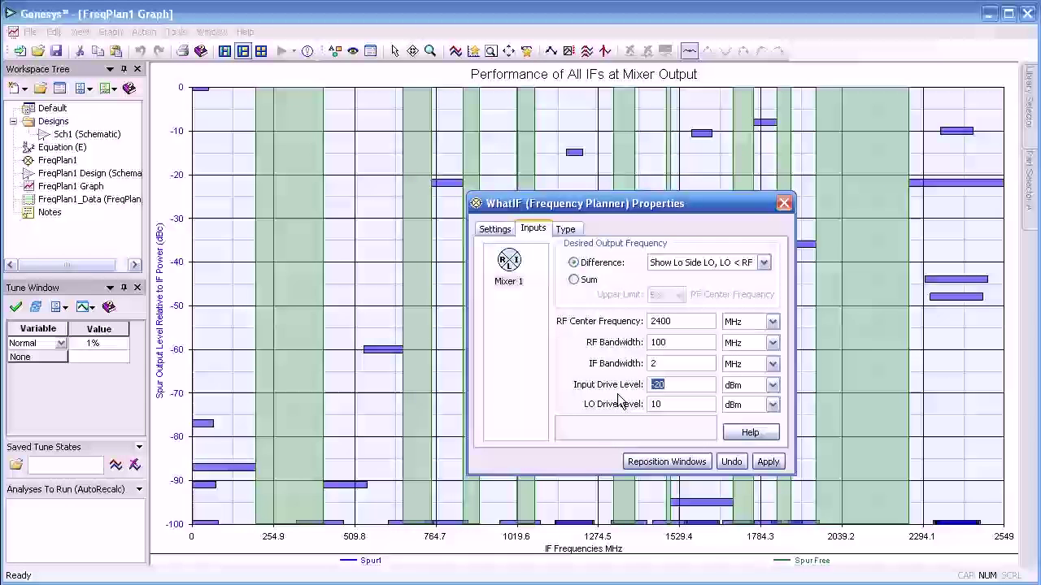
type("-10")
left_click(766, 463)
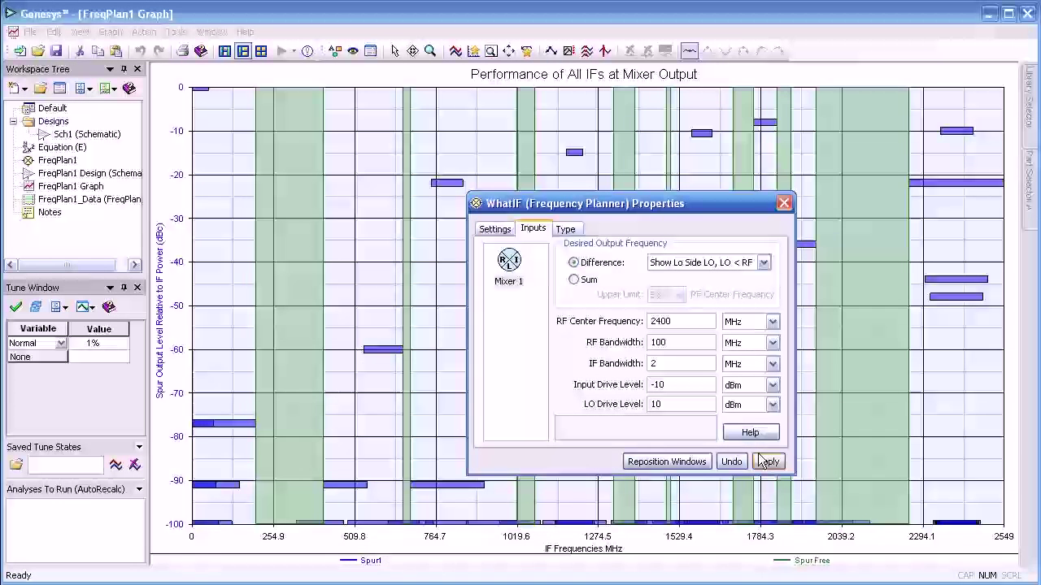
double_click(681, 385)
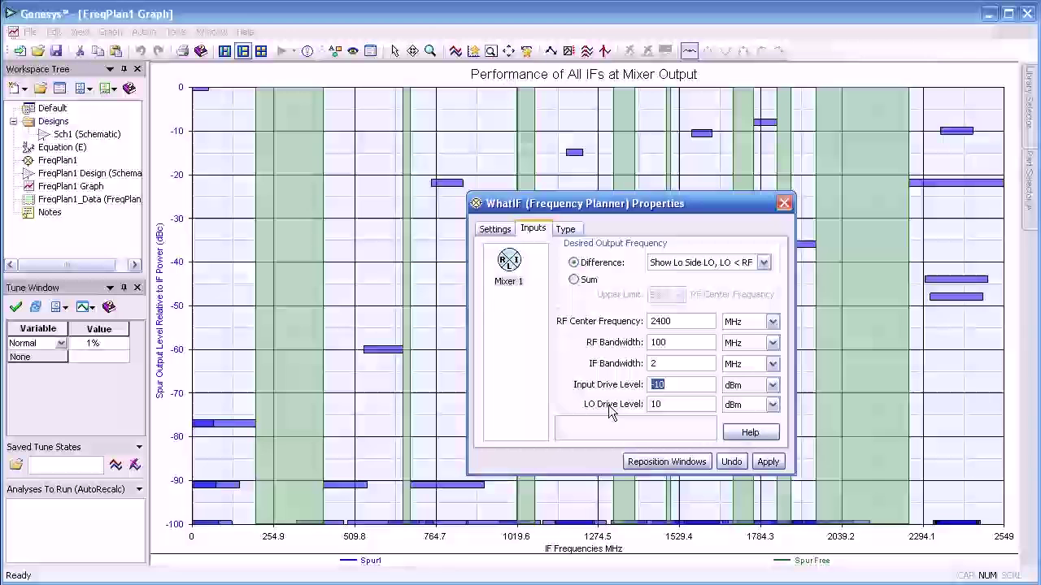
type("-20")
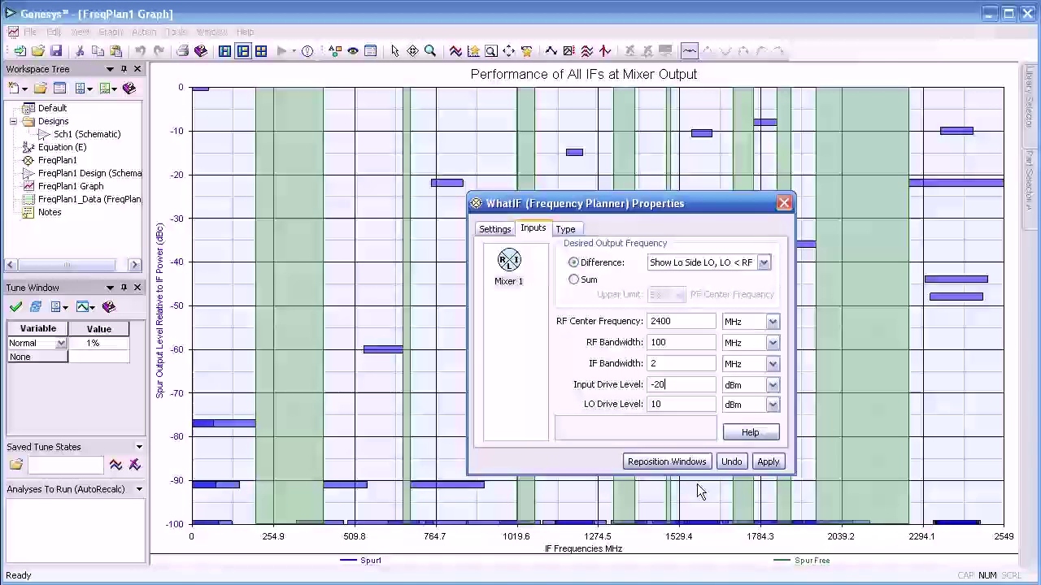
left_click(768, 468)
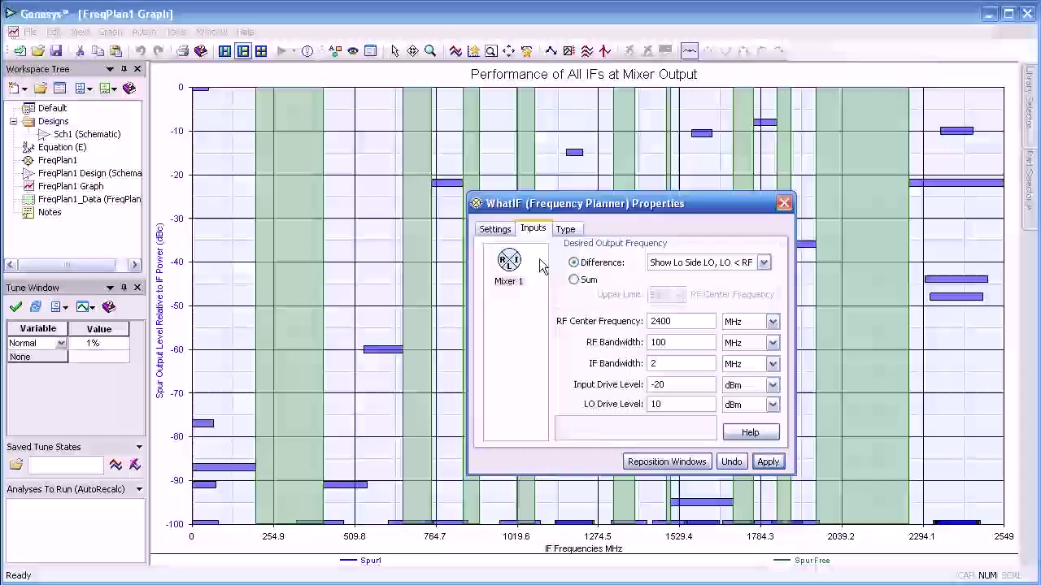
Step: Try an 80 dB spur amplitude range in the planner's Settings and recompute
left_click(495, 231)
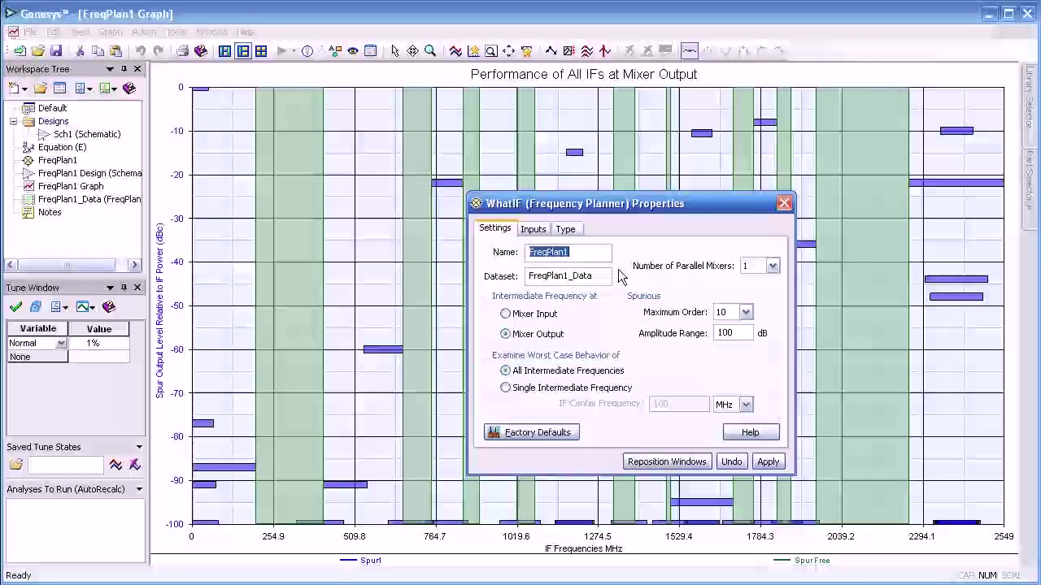
double_click(737, 332)
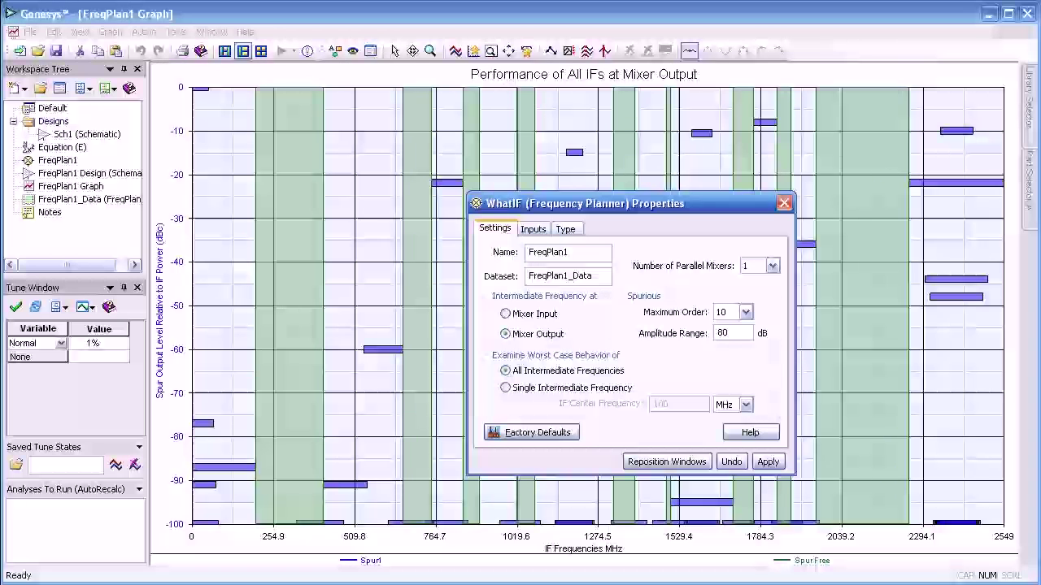
left_click(768, 462)
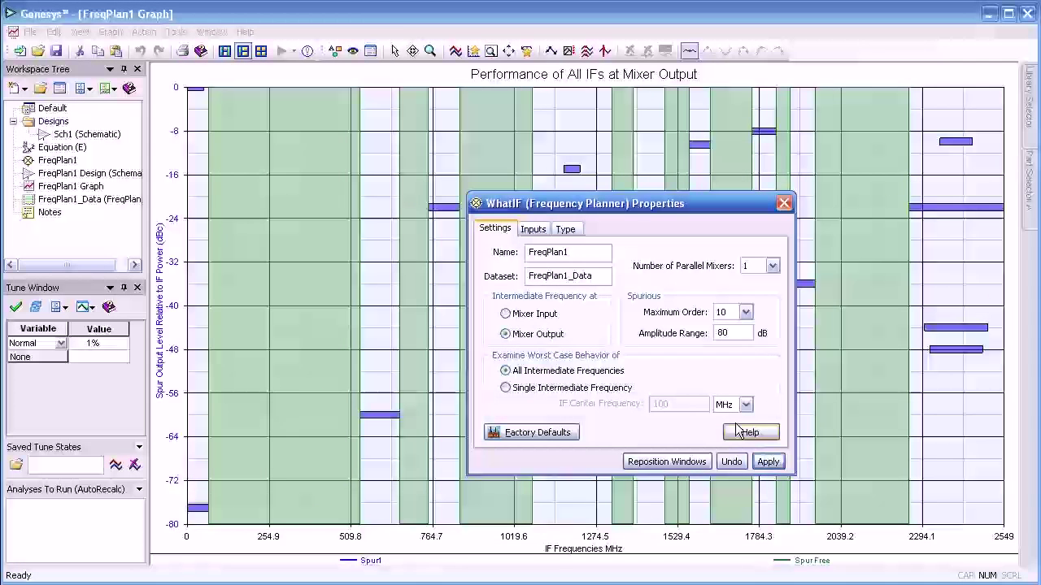
Step: Restore the amplitude range to 100 dB and recompute the graph
mouse_move(251, 368)
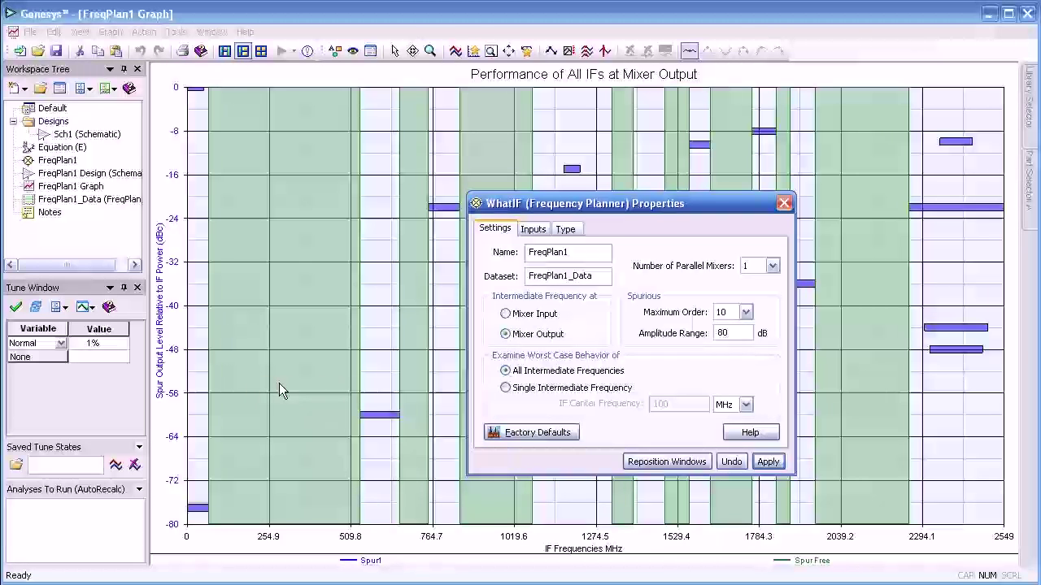
mouse_move(844, 307)
left_click_drag(742, 328, 706, 333)
type("100")
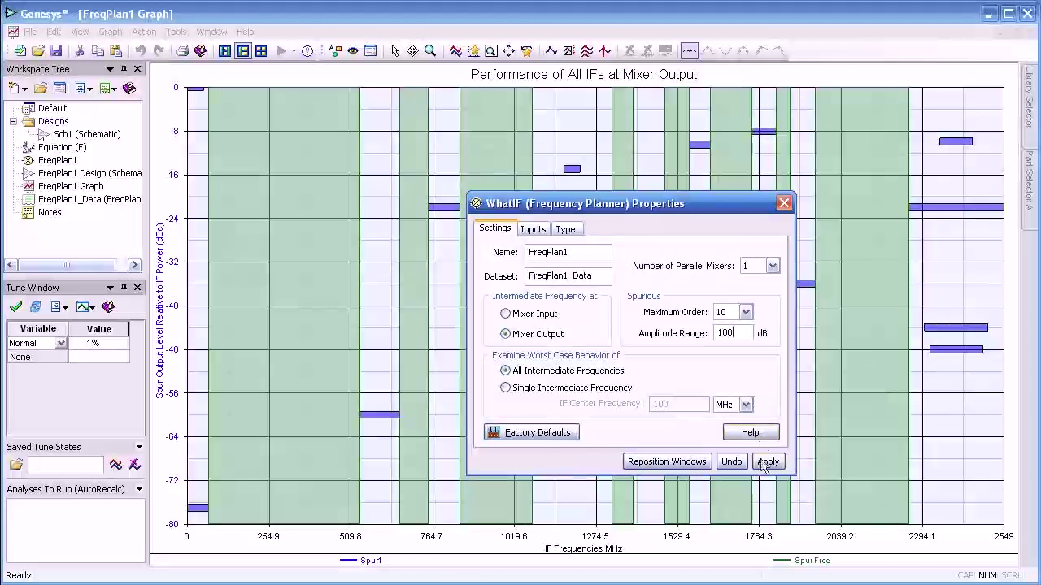
left_click(768, 462)
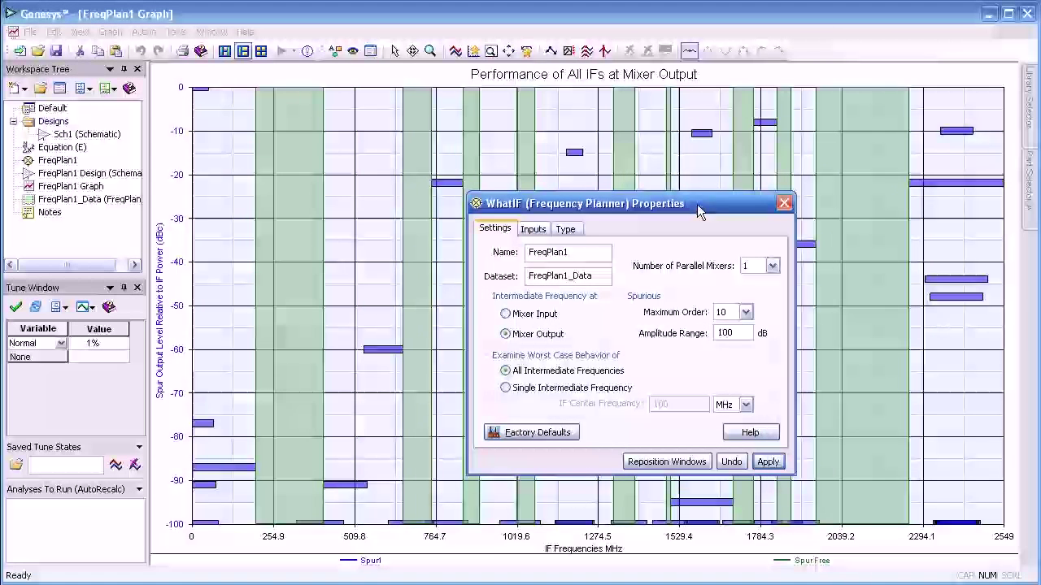
left_click_drag(698, 210, 628, 195)
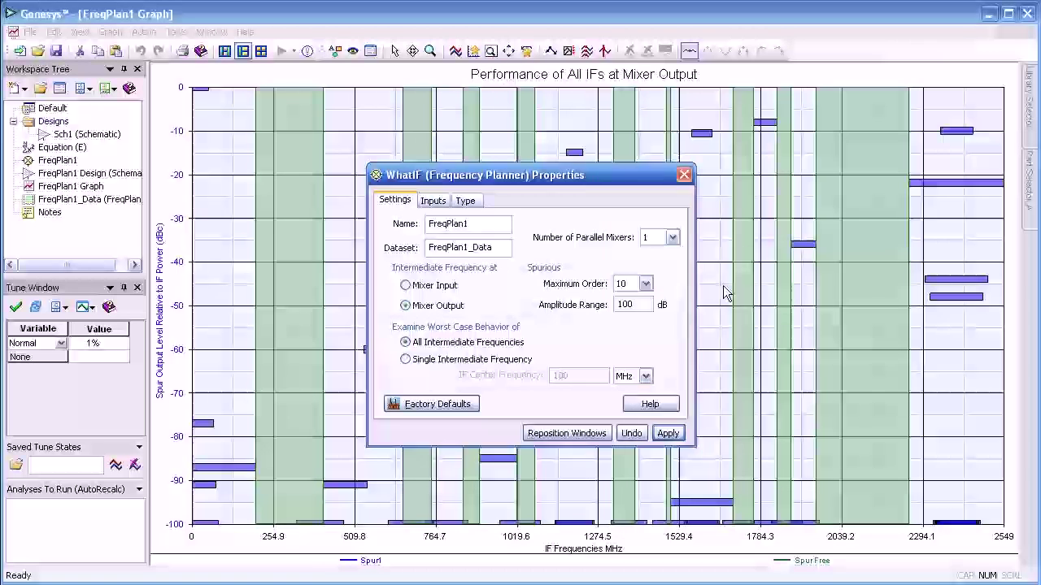
Step: Turn off X-axis auto-scale and set the graph's frequency maximum to 3000 MHz
double_click(723, 286)
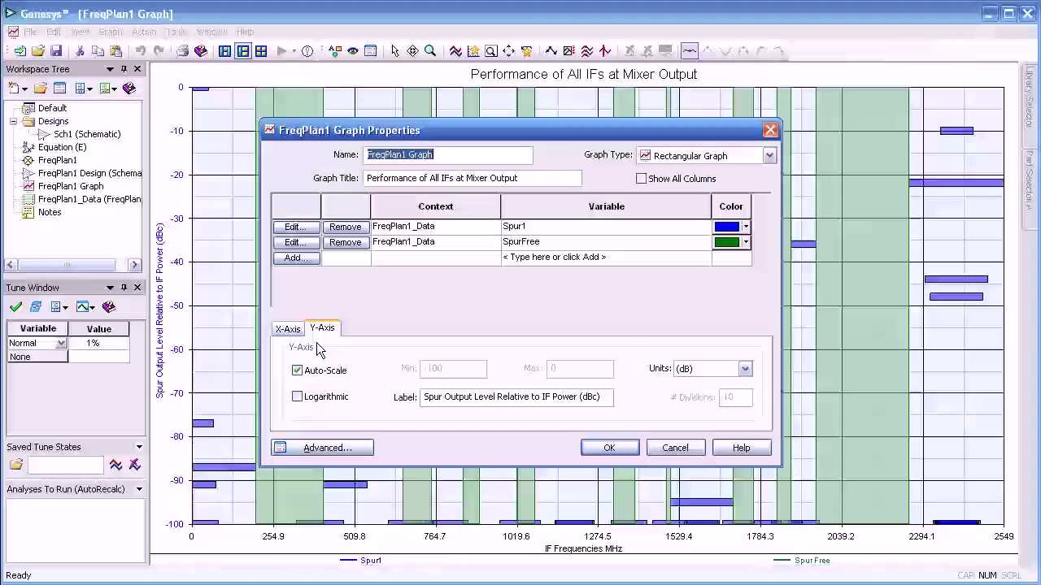
left_click(290, 329)
left_click(296, 371)
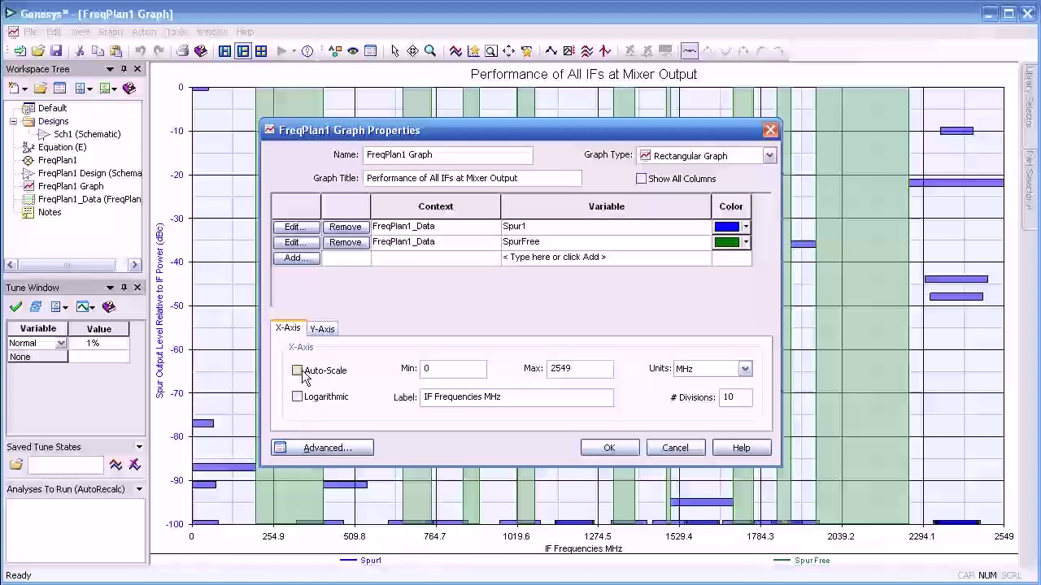
double_click(580, 368)
key("BackSpace")
type("3")
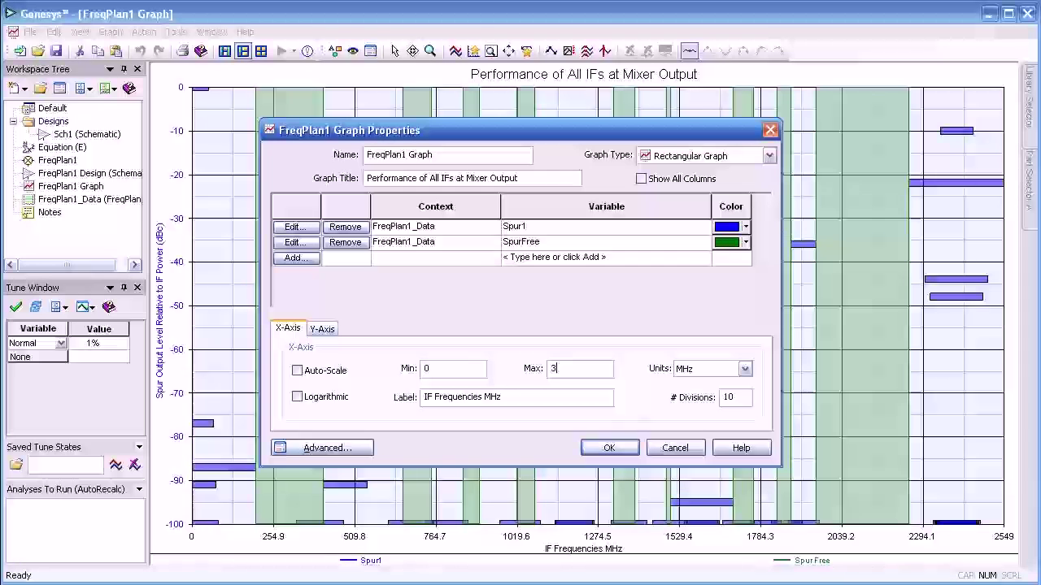
type("000")
left_click(615, 445)
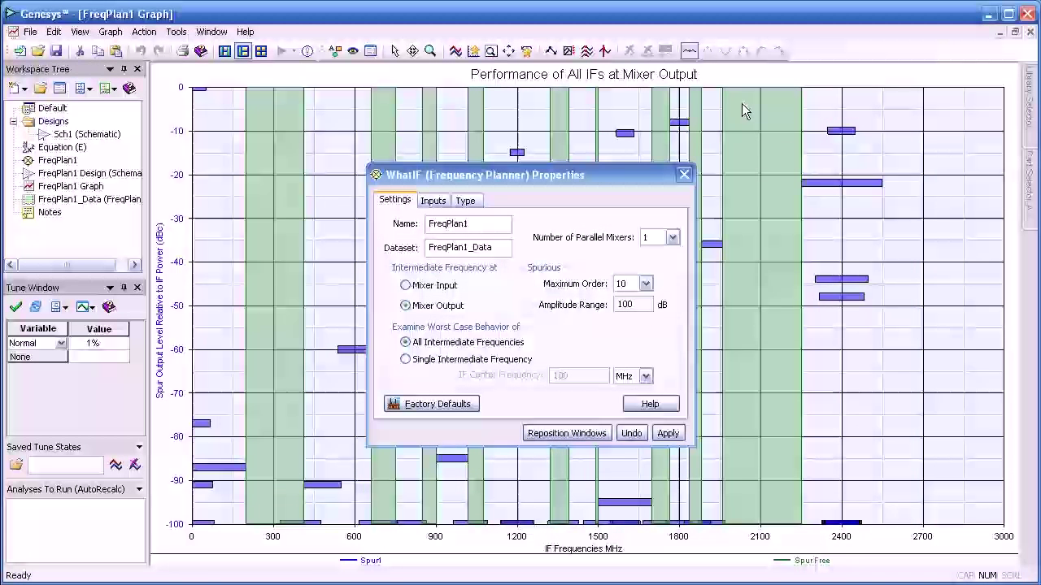
Step: Set the frequency plan to two parallel mixers
left_click_drag(609, 173, 785, 200)
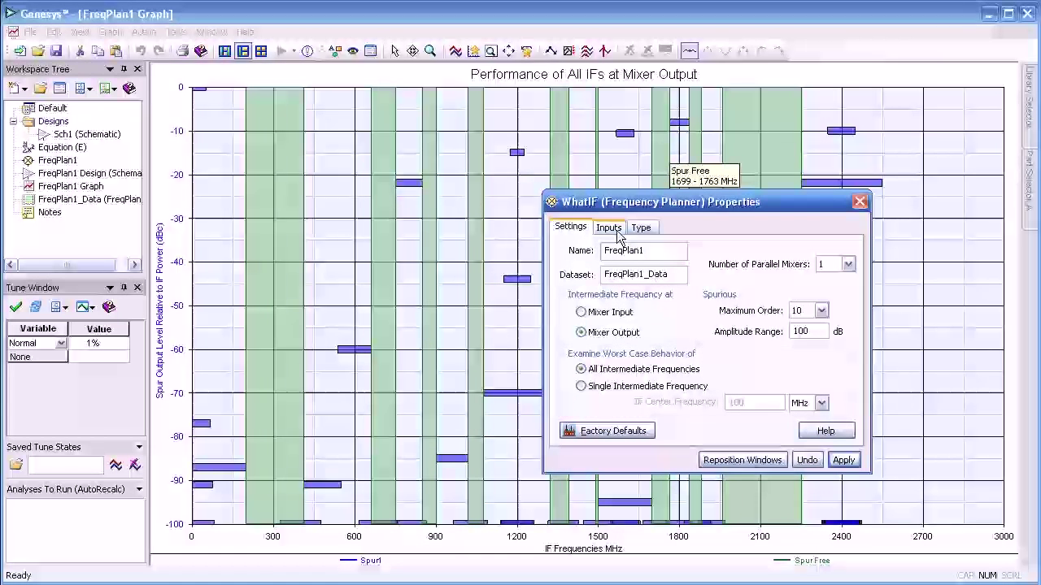
left_click(849, 266)
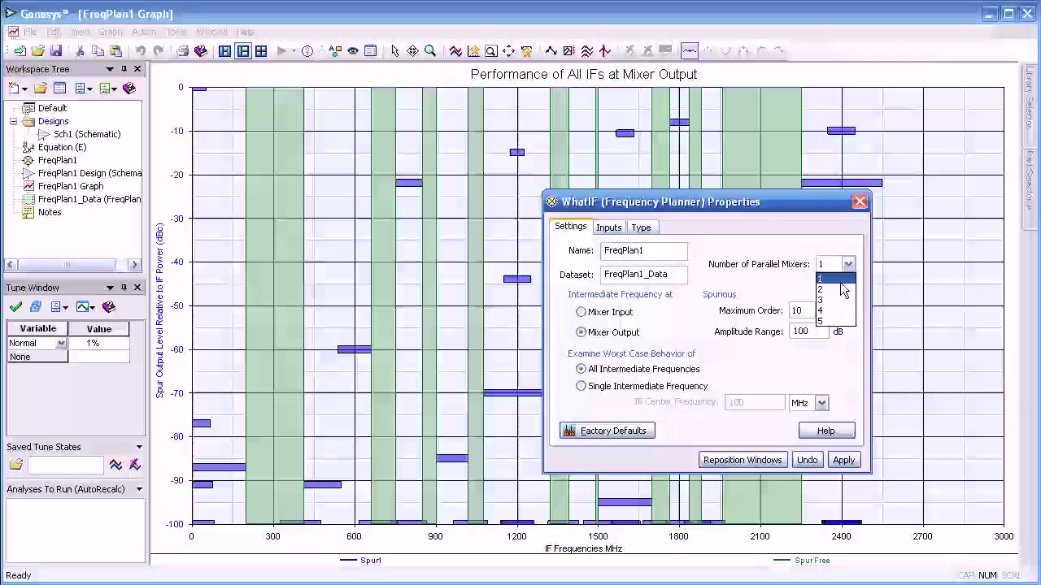
left_click(835, 289)
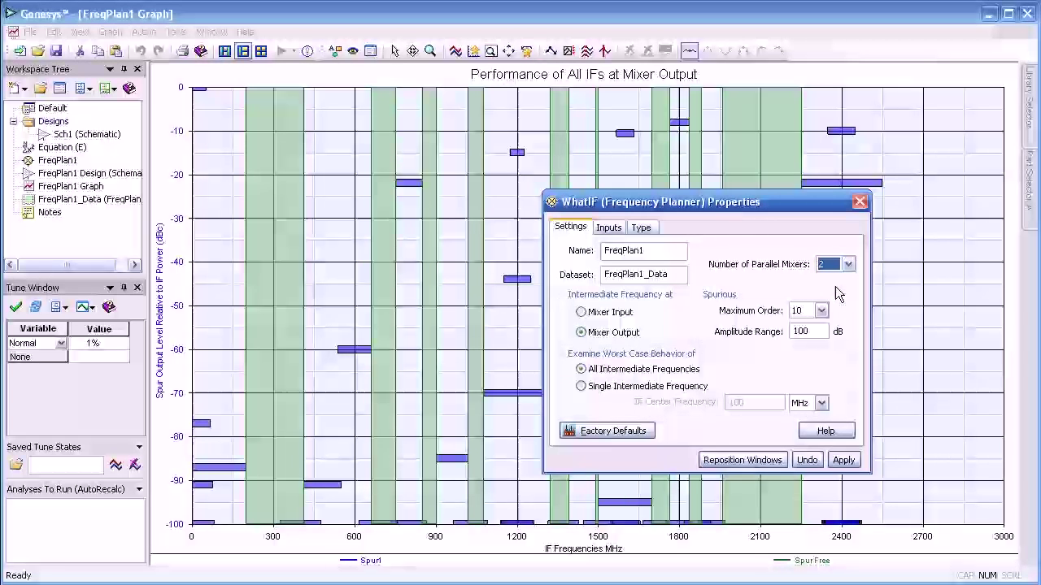
Step: Give Mixer 2 RF centre 5300 MHz, RF bandwidth 400 MHz, IF bandwidth 2 MHz and -20 dBm drive
left_click(610, 229)
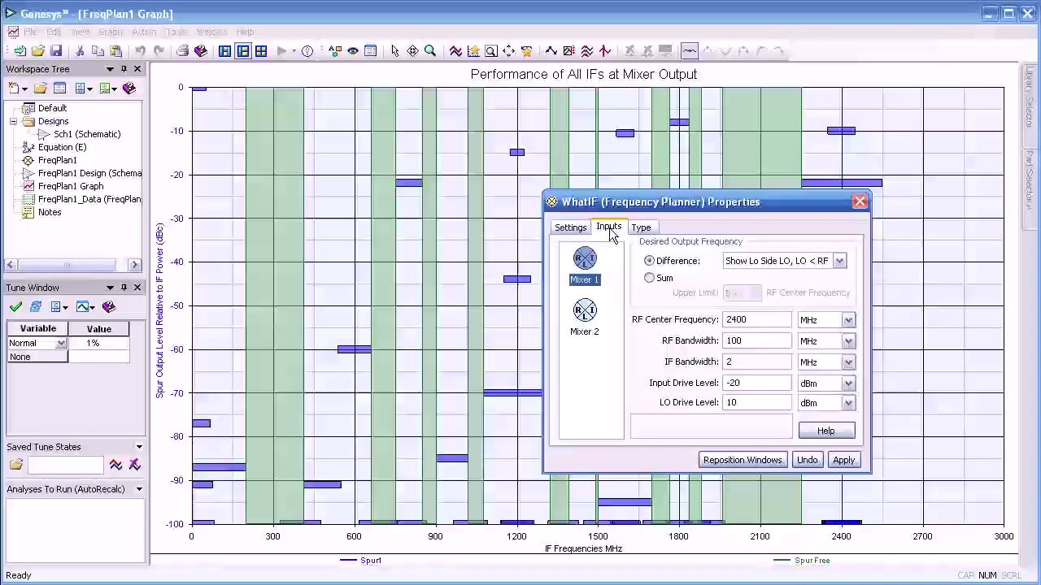
left_click(586, 317)
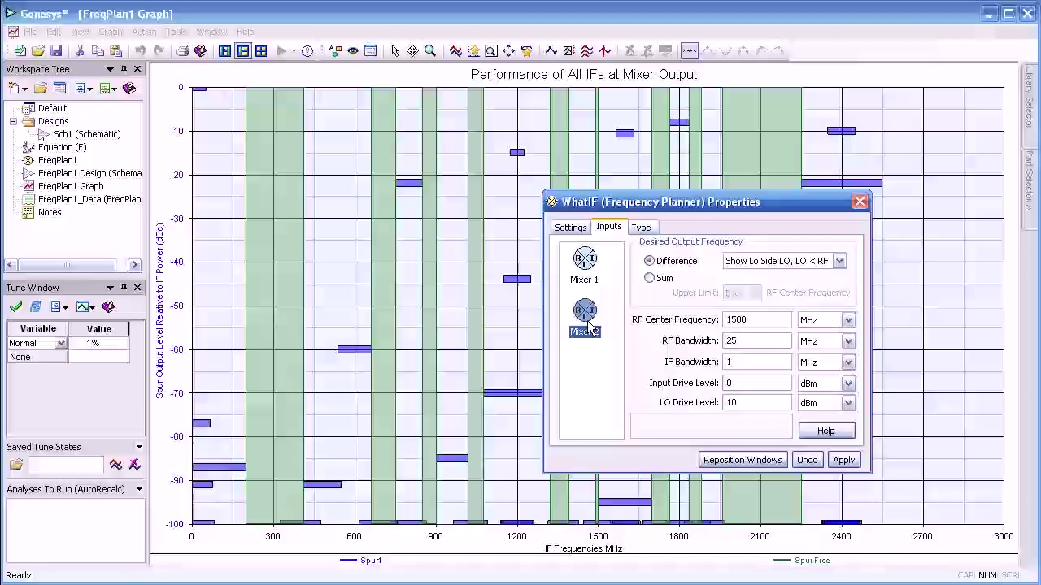
left_click(838, 261)
left_click(838, 261)
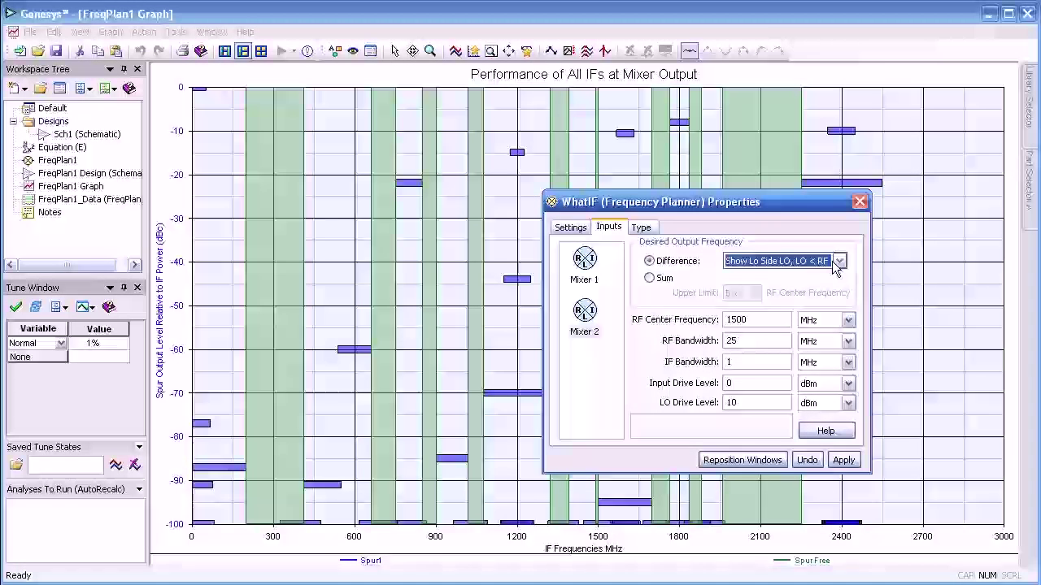
double_click(759, 319)
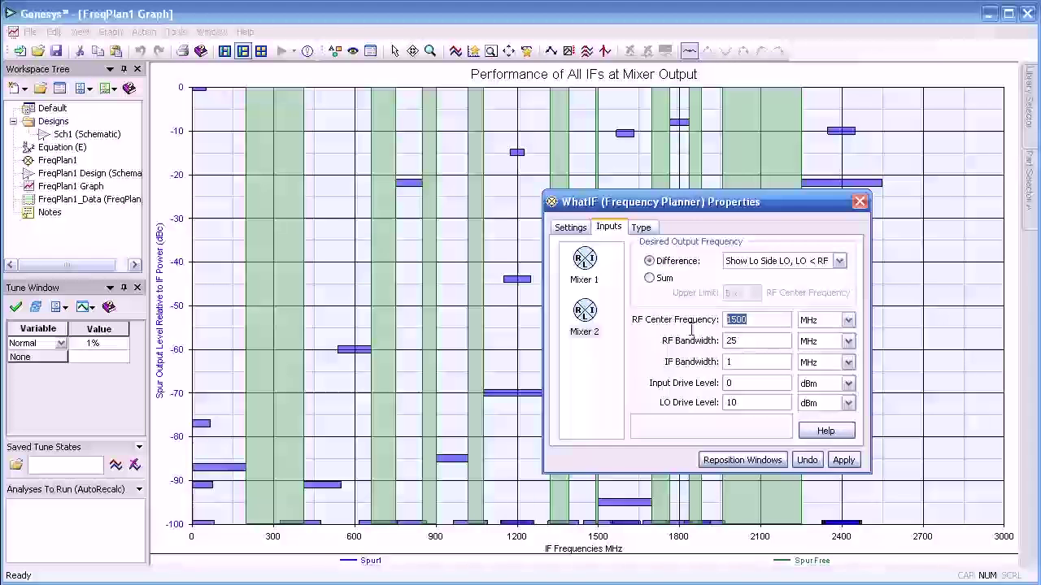
type("530")
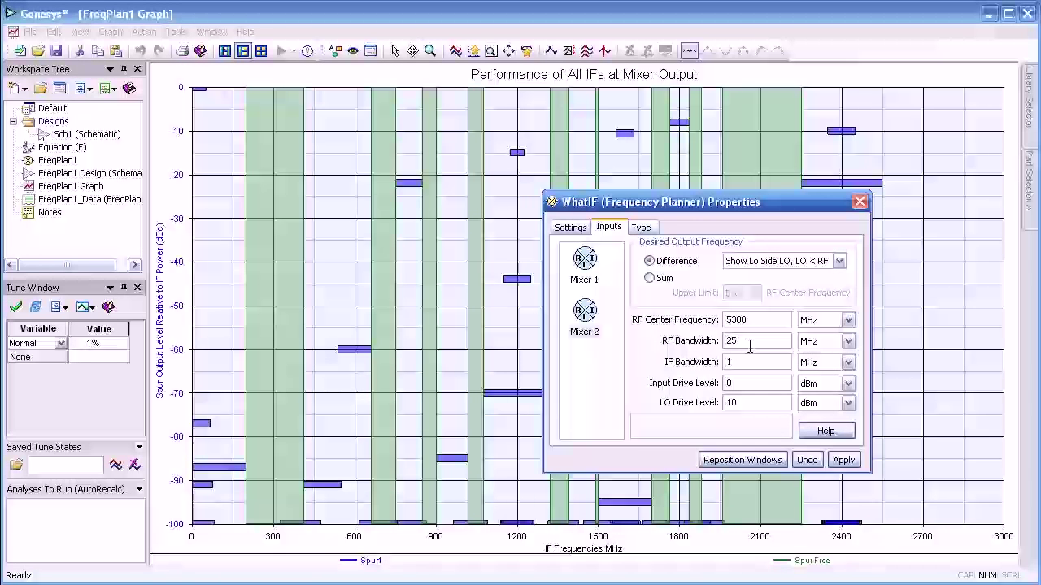
type("400")
key("Tab")
type("2")
key("Tab")
type("-20")
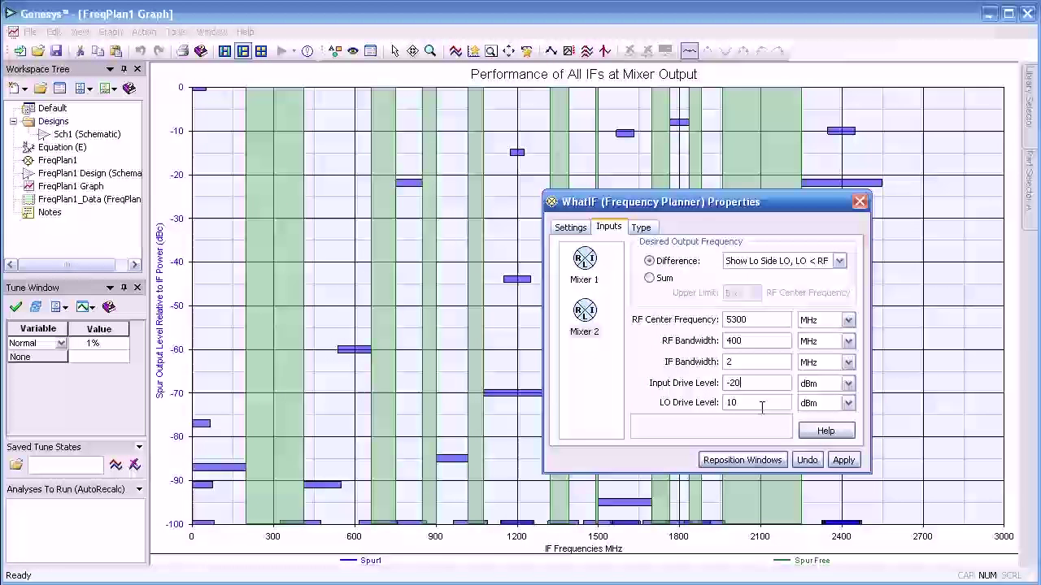
Step: Model Mixer 2 as an Intermod Table using Hittite part Mixer (HMC488MS8G)
left_click(640, 227)
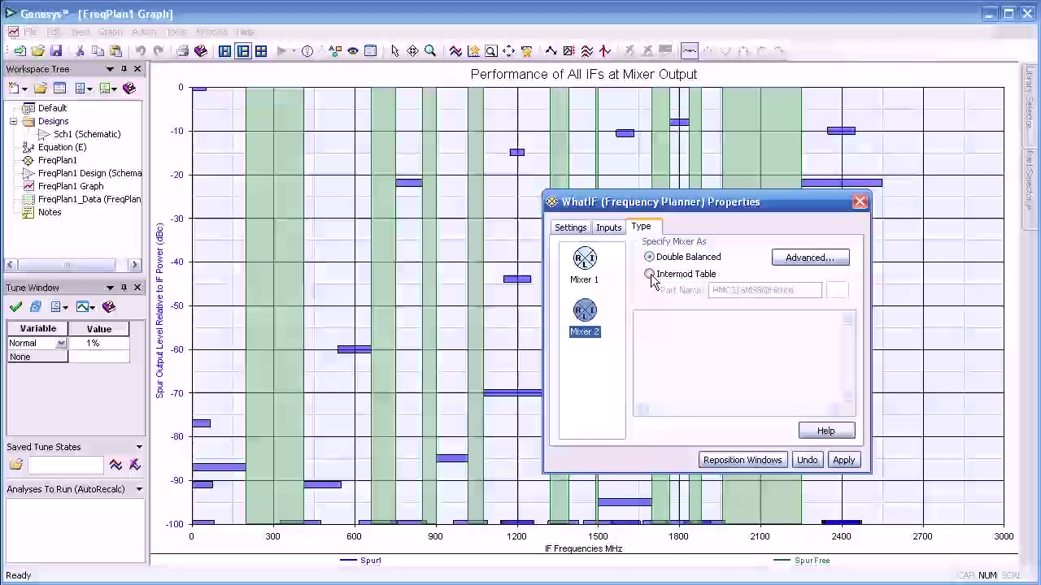
left_click(686, 274)
left_click(837, 291)
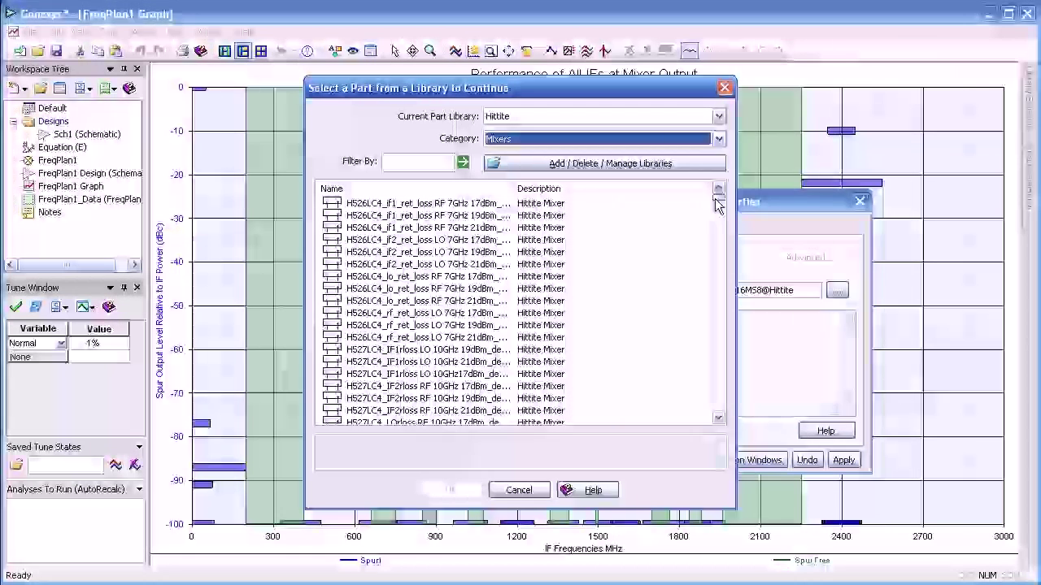
left_click_drag(720, 203, 694, 436)
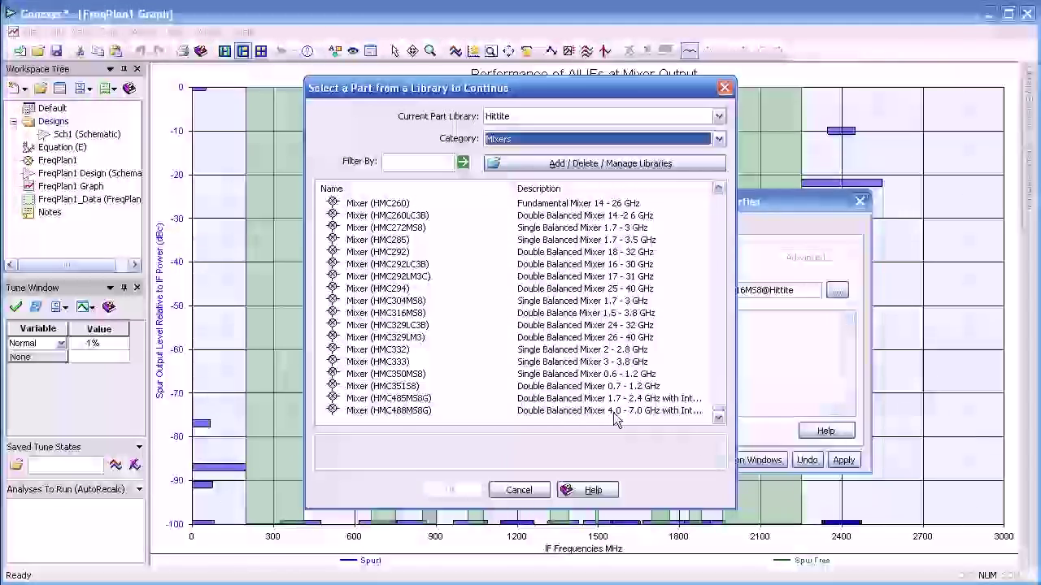
left_click(413, 413)
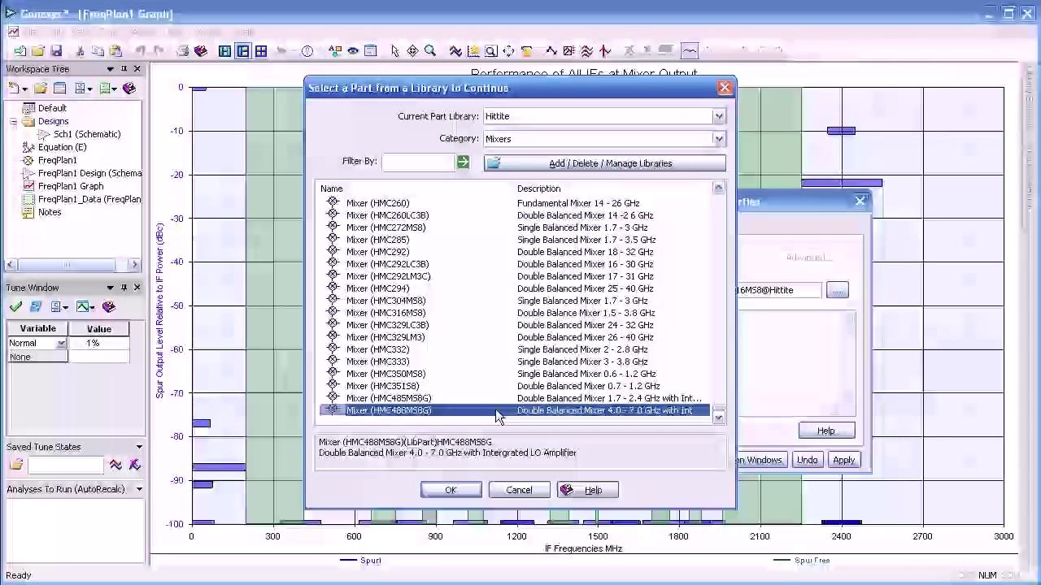
left_click(451, 489)
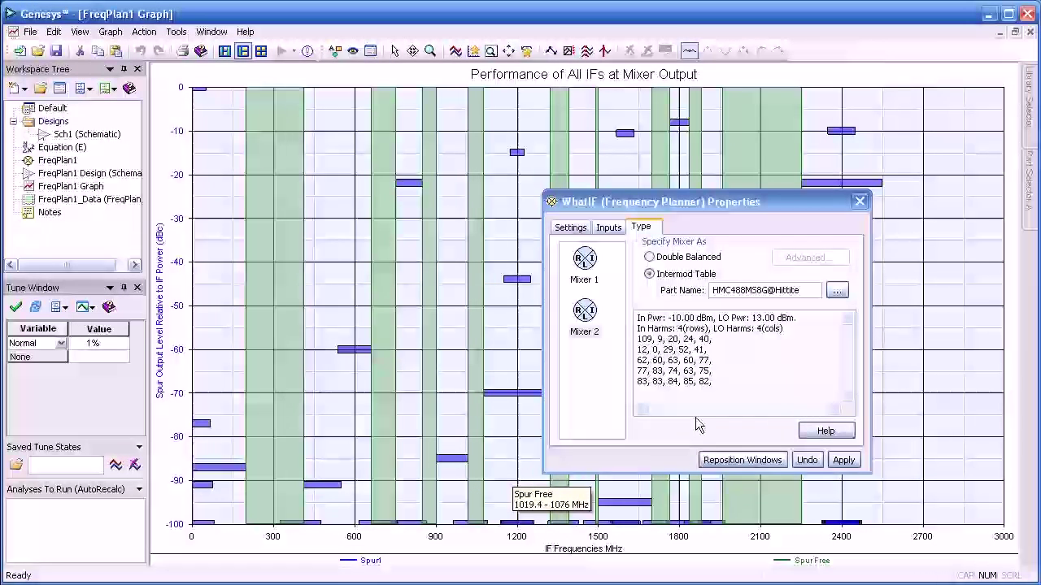
Step: Recompute the plan and inspect Mixer 2's red -60 dB spurs on the graph
left_click(843, 461)
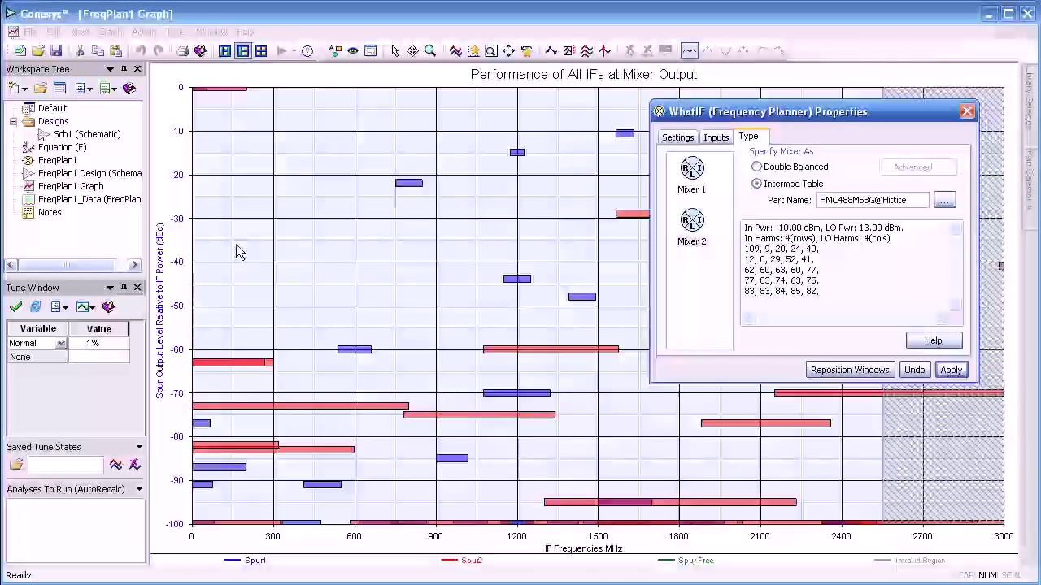
mouse_move(491, 269)
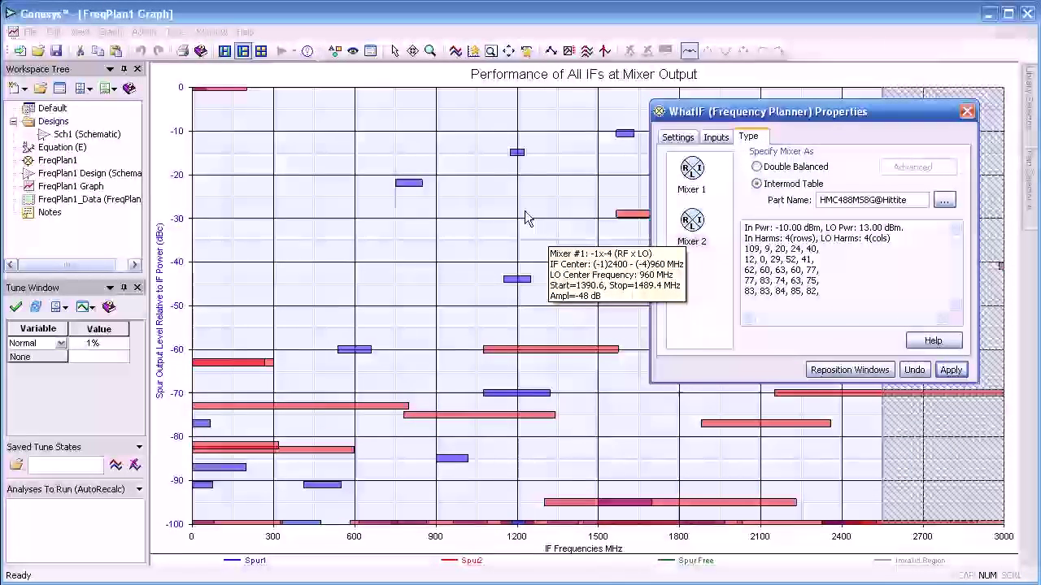
left_click(531, 354)
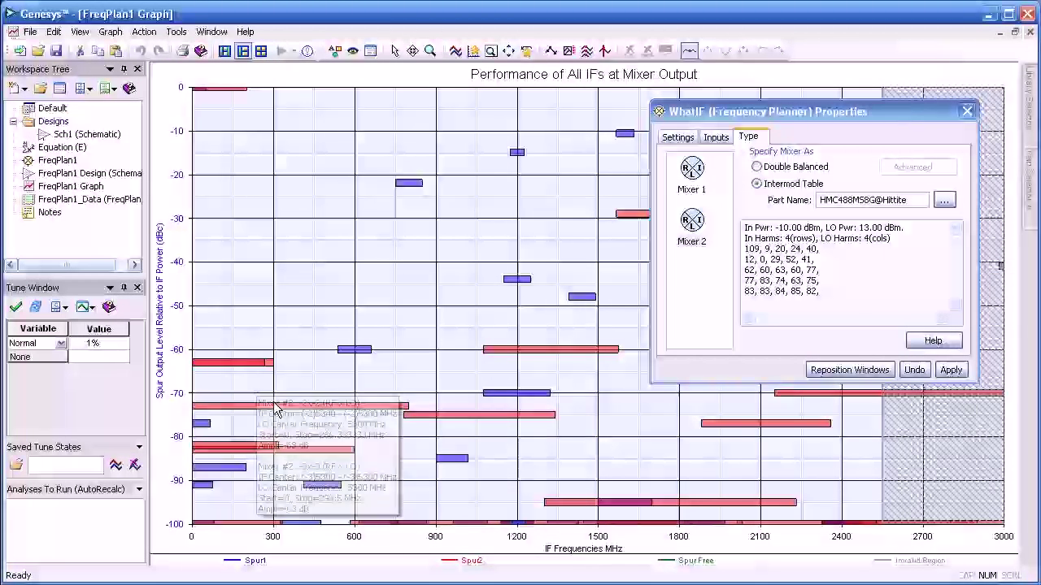
mouse_move(443, 419)
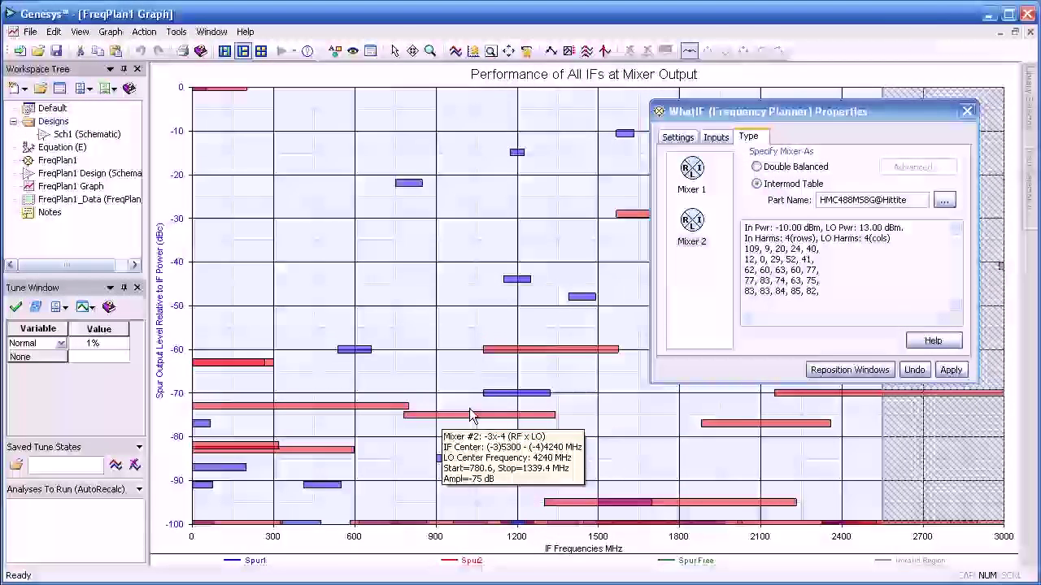
left_click_drag(801, 118, 660, 168)
left_click(625, 183)
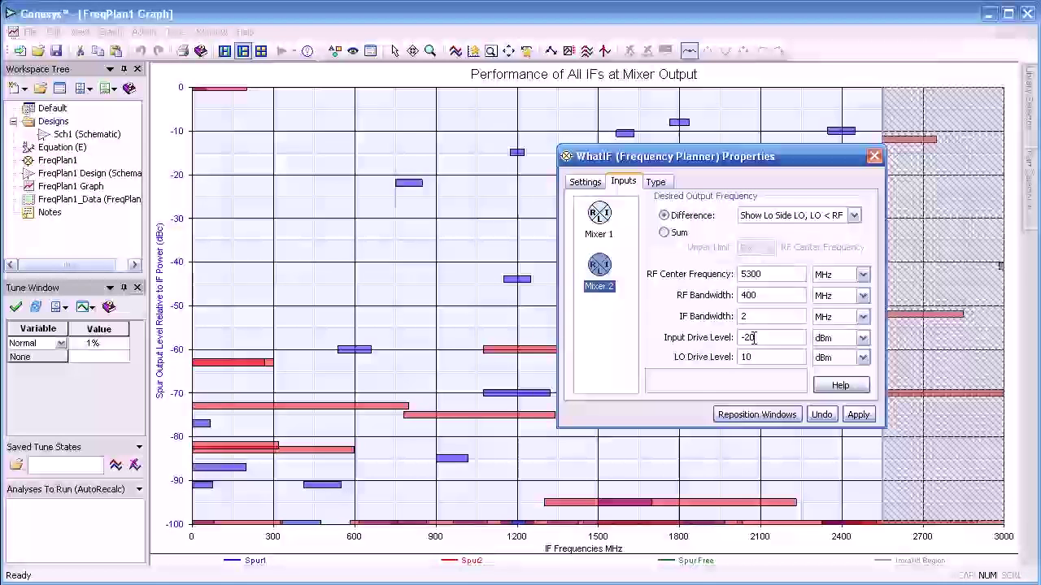
Step: Switch Mixer 2 to high-side LO (LO > RF) and recompute the frequency plan
left_click(854, 215)
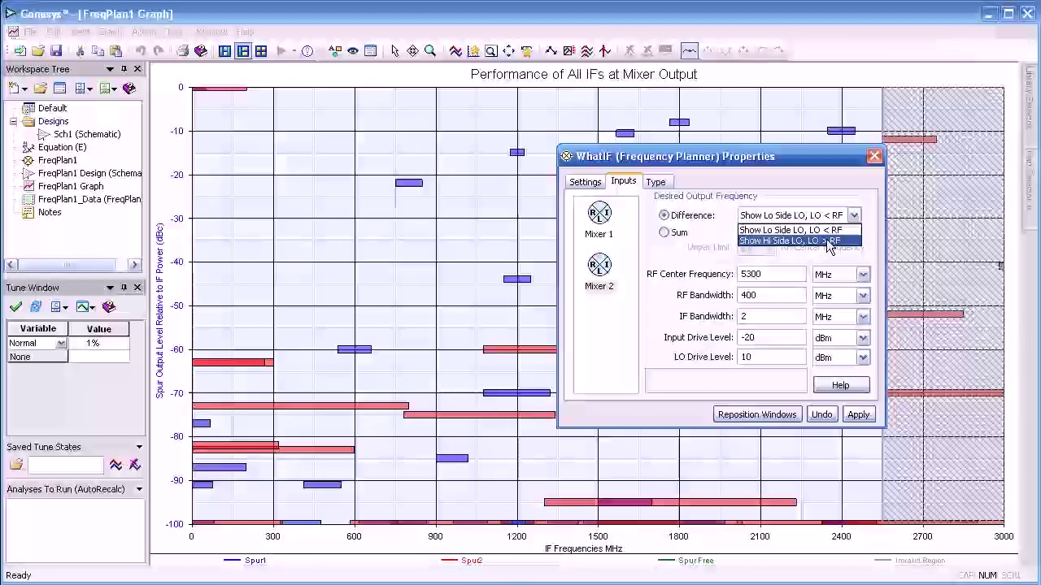
left_click(834, 240)
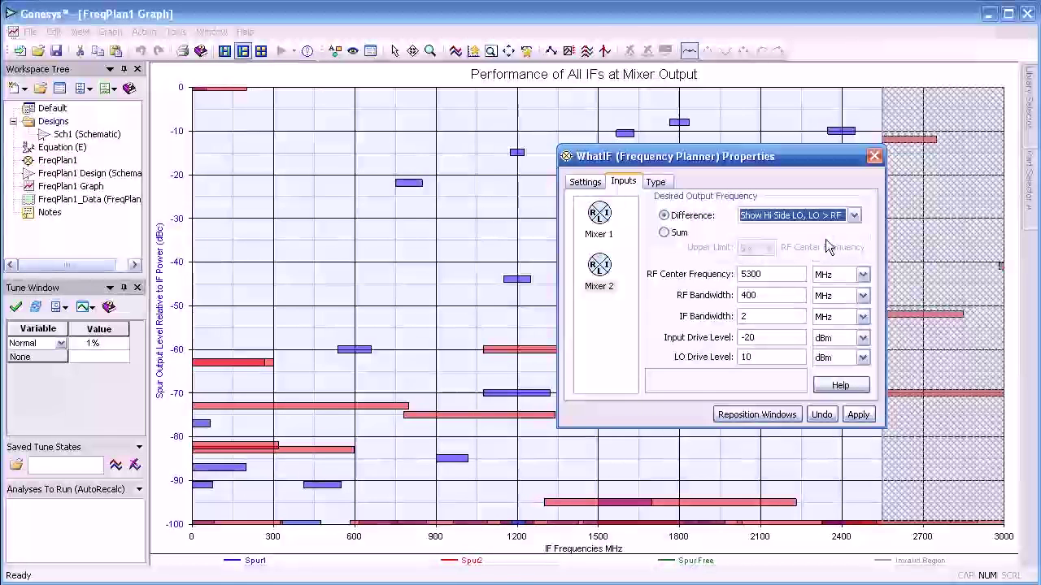
left_click(858, 415)
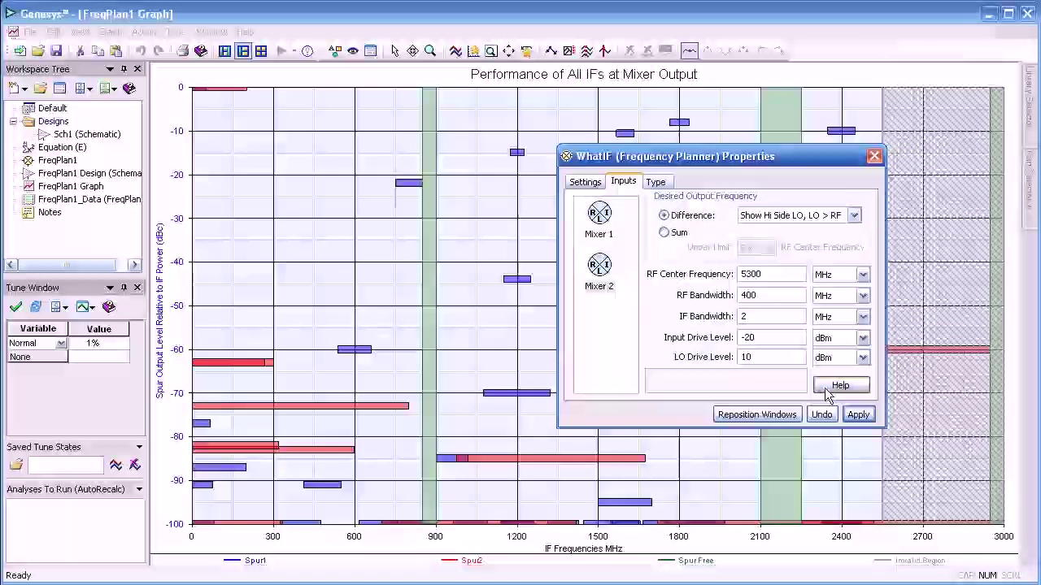
left_click_drag(804, 163, 752, 122)
Step: Switch Mixer 1 to high-side LO as well, revealing the 799–975.5 MHz spur-free band
mouse_move(779, 442)
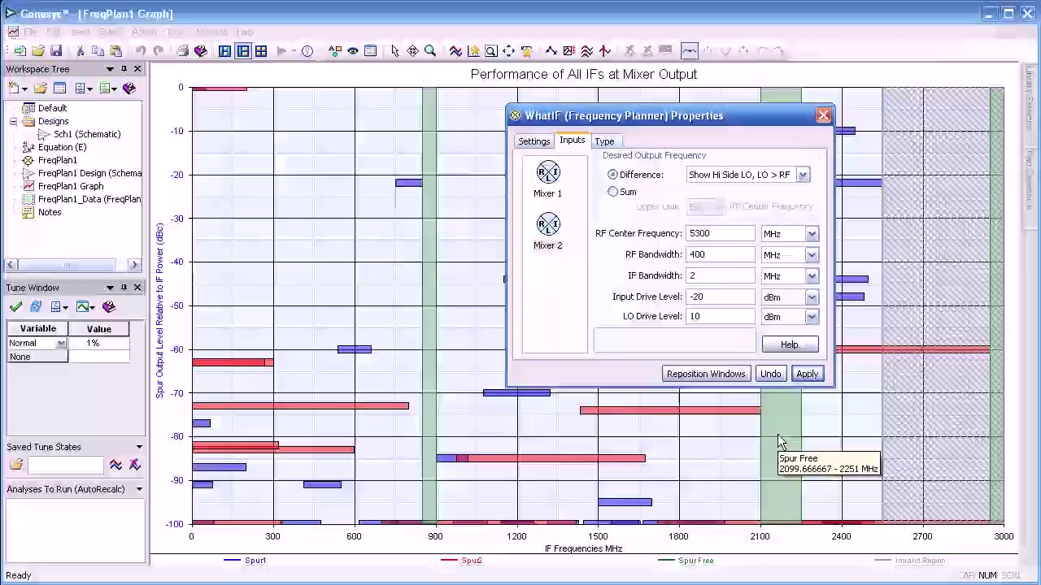
mouse_move(429, 378)
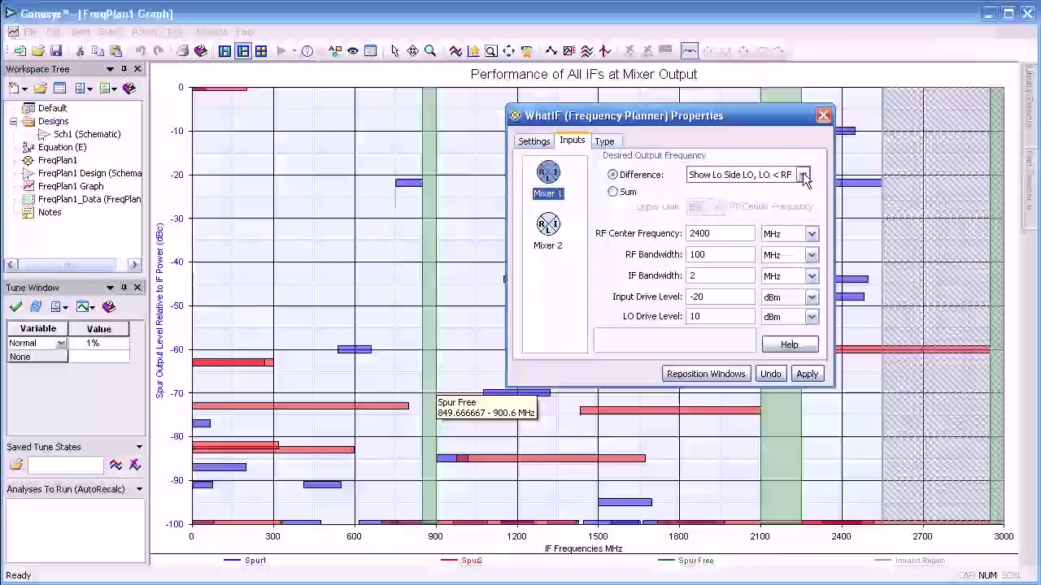
left_click(770, 179)
left_click(770, 200)
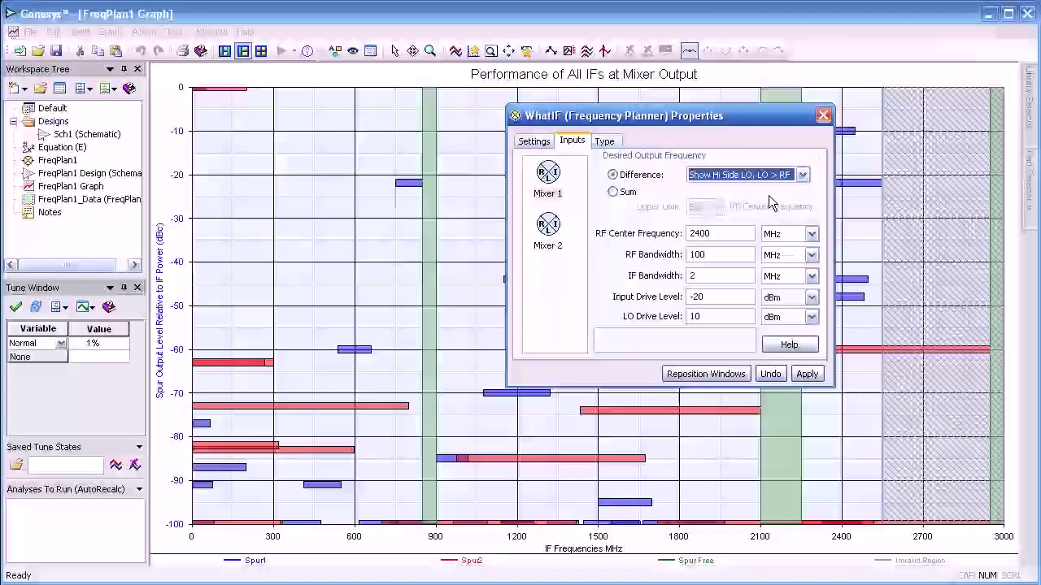
left_click(804, 376)
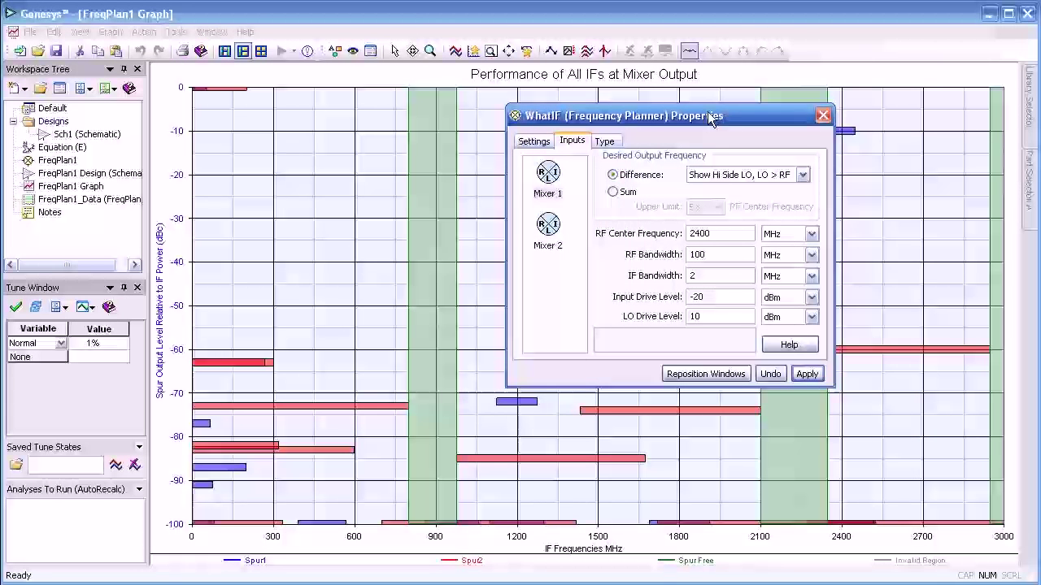
left_click_drag(708, 112, 709, 291)
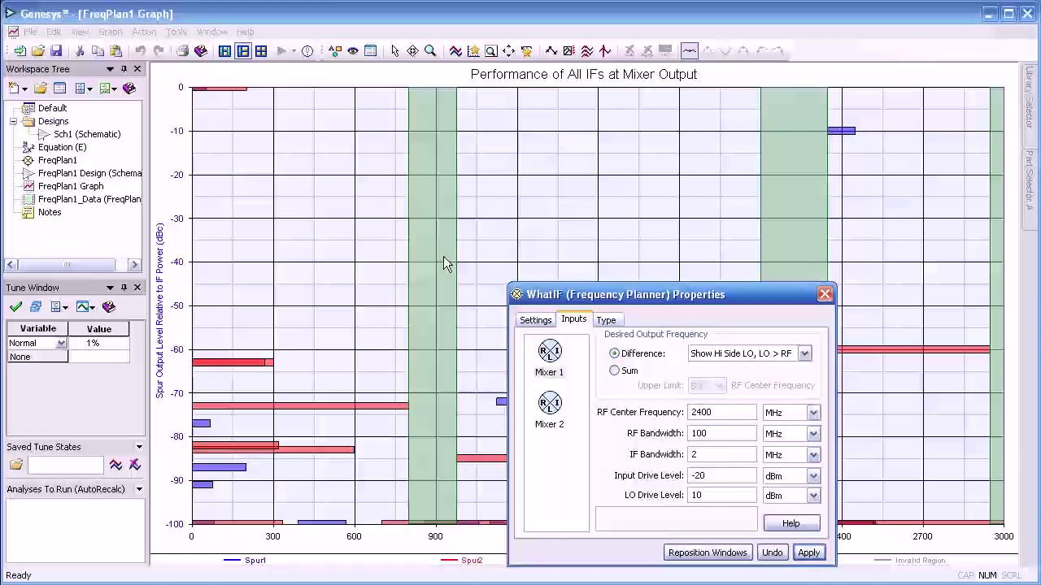
mouse_move(440, 260)
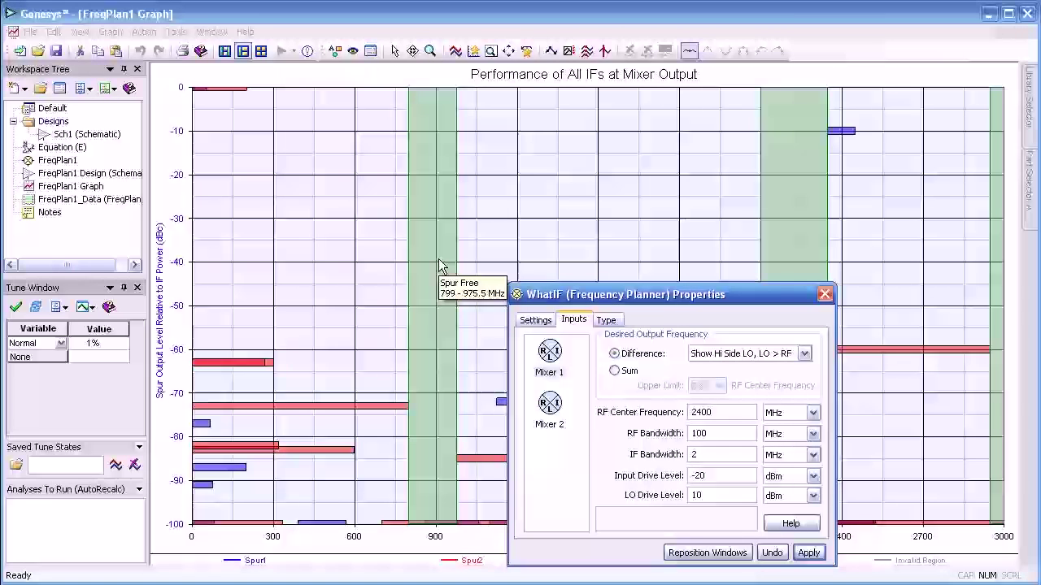
left_click(535, 321)
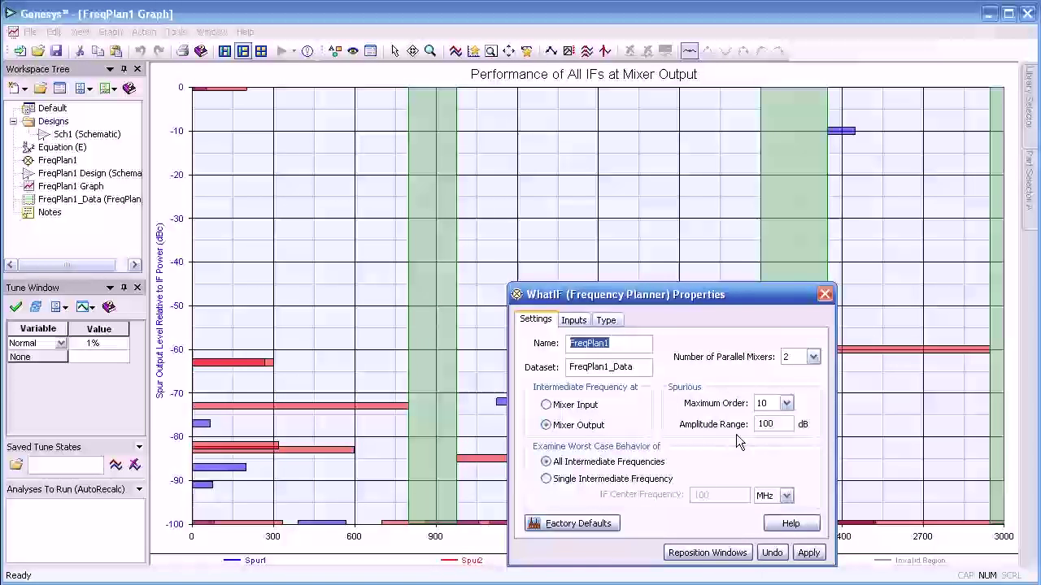
Step: Set the spurious amplitude range to 80 dB and apply, widening the spur-free band to 799–1125 MHz
left_click_drag(768, 424, 730, 436)
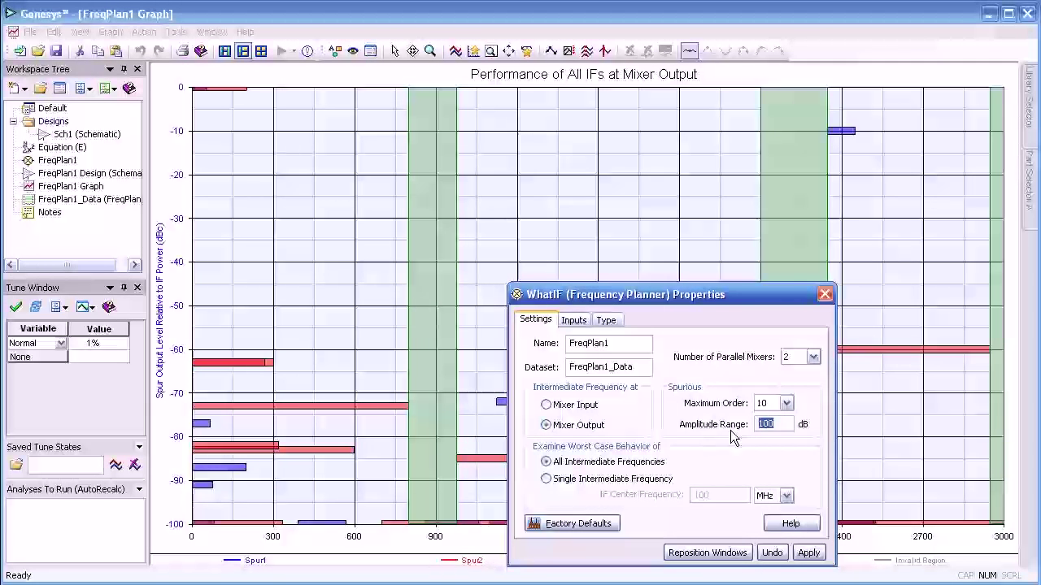
type("80")
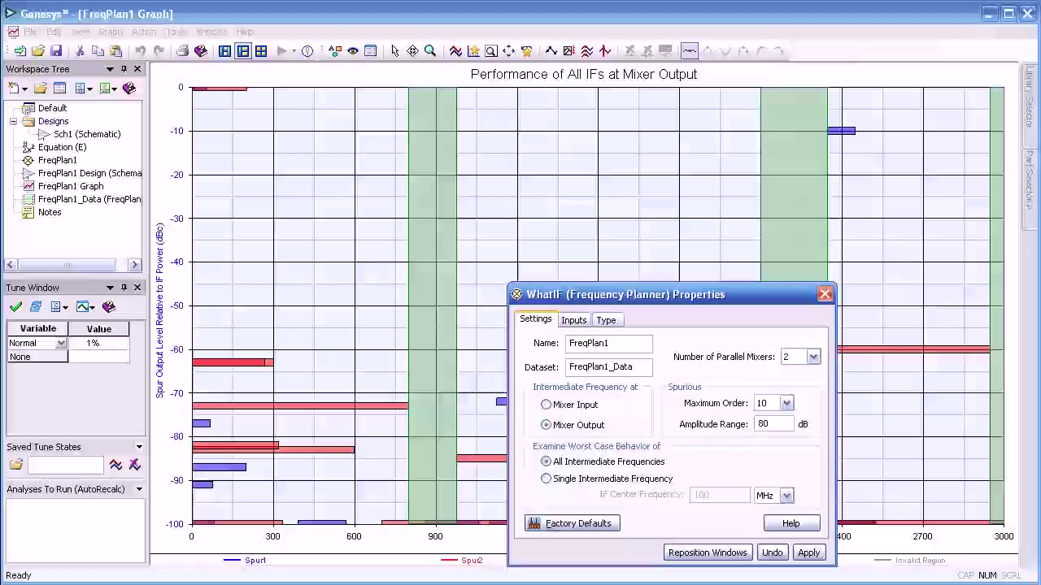
left_click(807, 553)
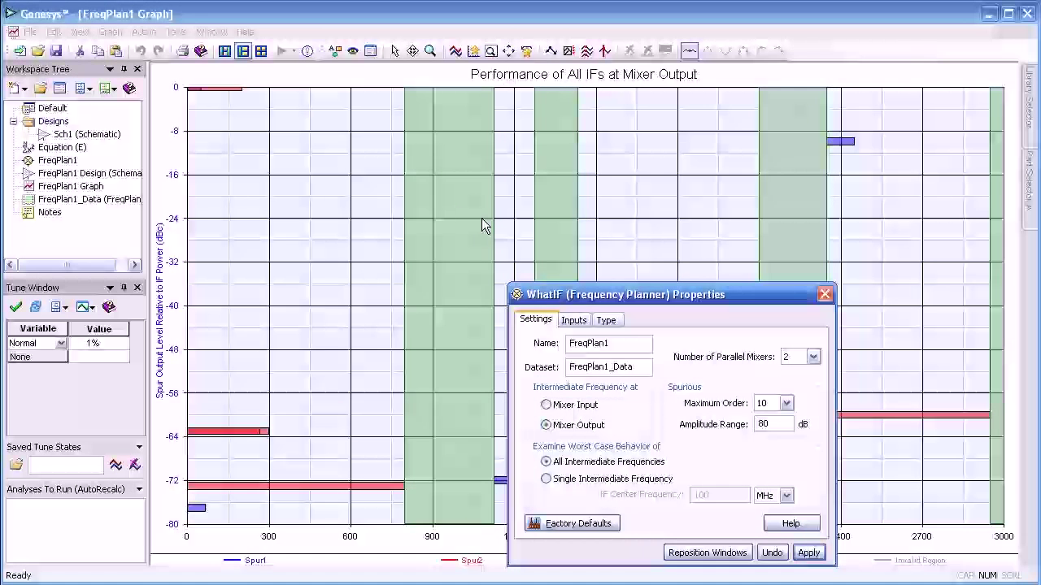
Step: Review the mixer Inputs tab, then return to the planner's Settings tab
mouse_move(439, 212)
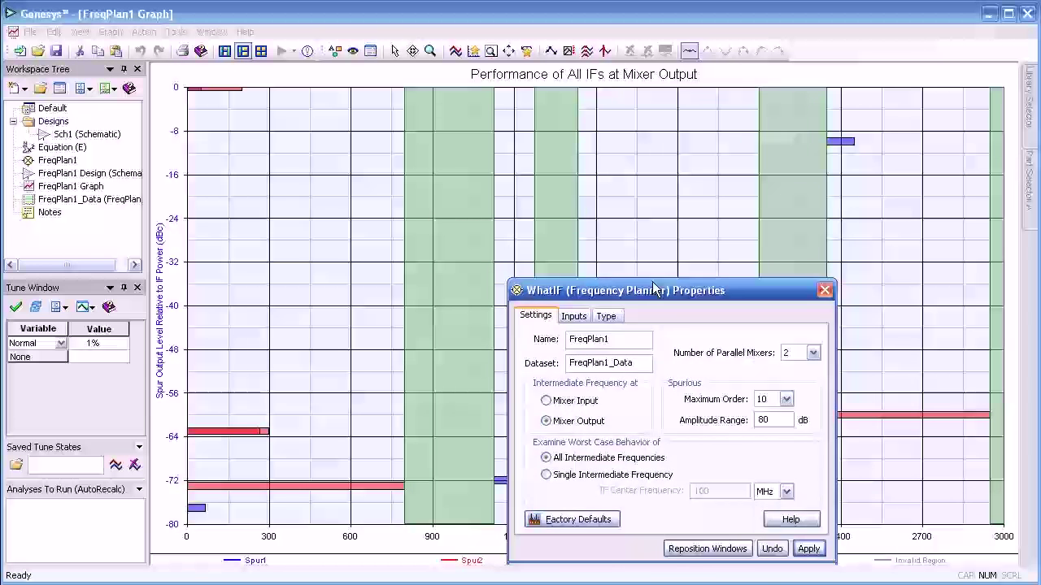
left_click_drag(650, 292, 683, 118)
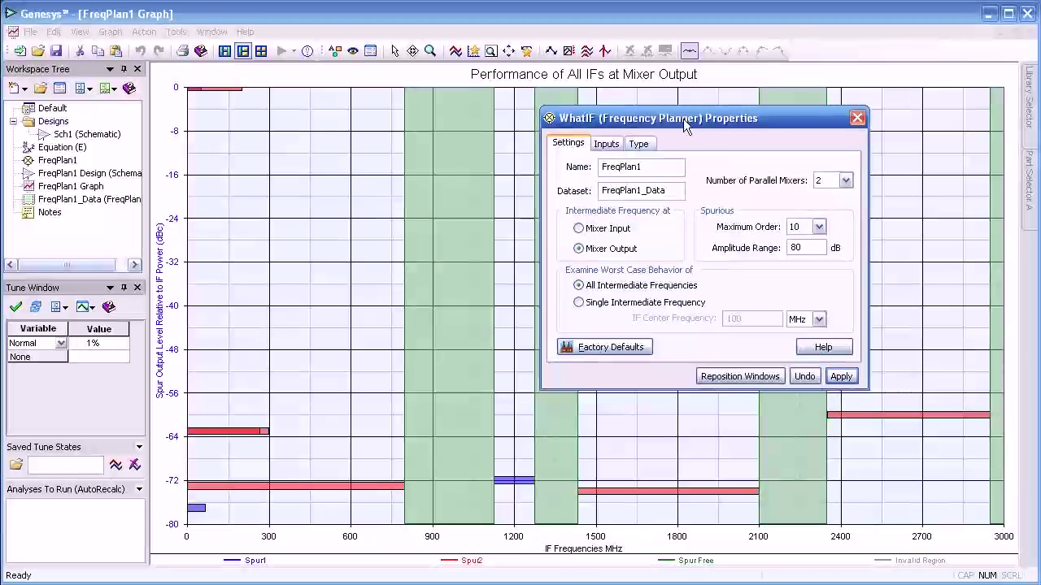
left_click(606, 144)
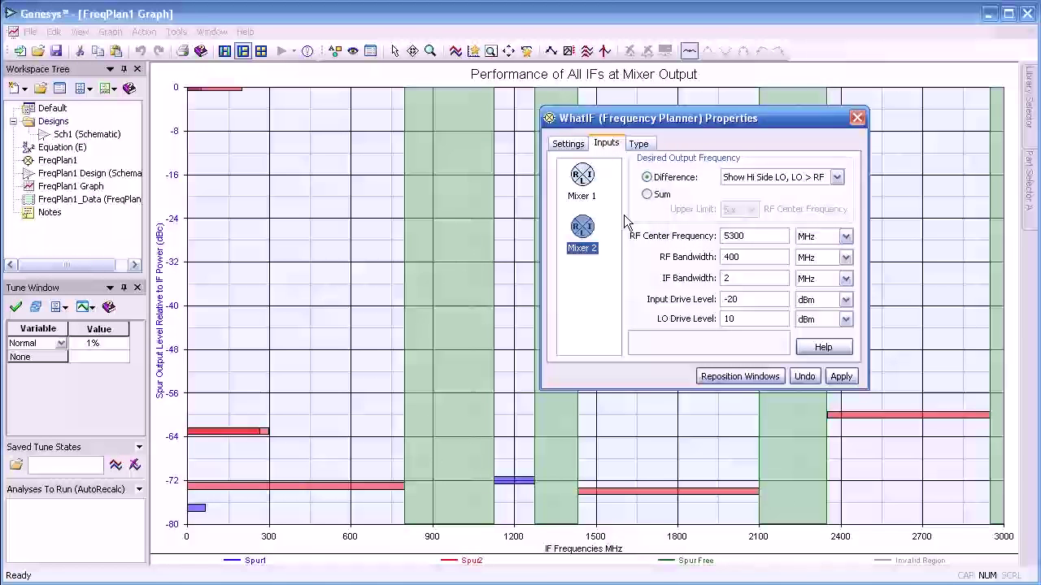
left_click(568, 144)
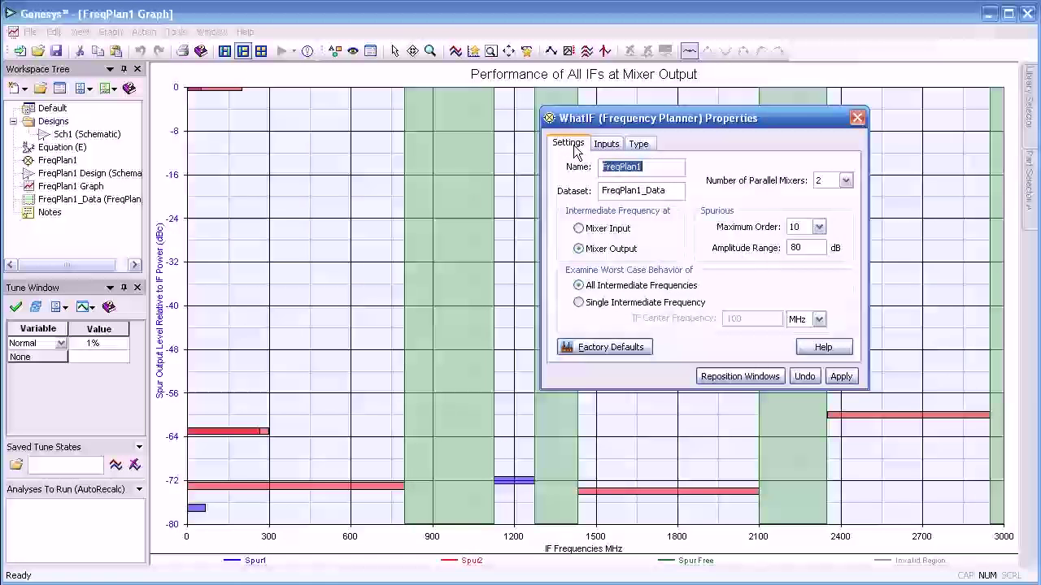
Step: Open the FreqPlan1 Design schematic and close the WhatIF Properties dialog
double_click(58, 174)
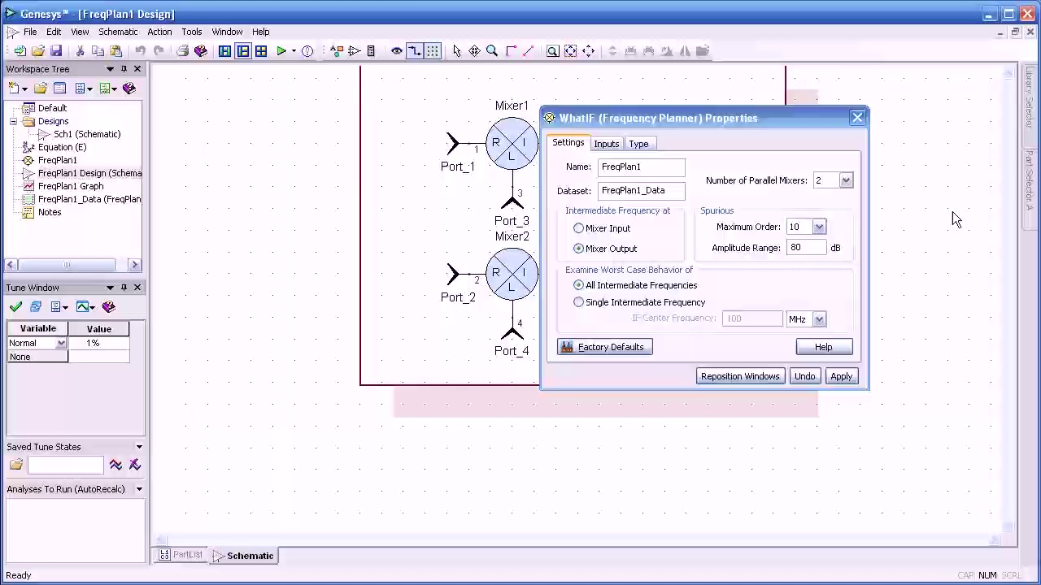
left_click(860, 119)
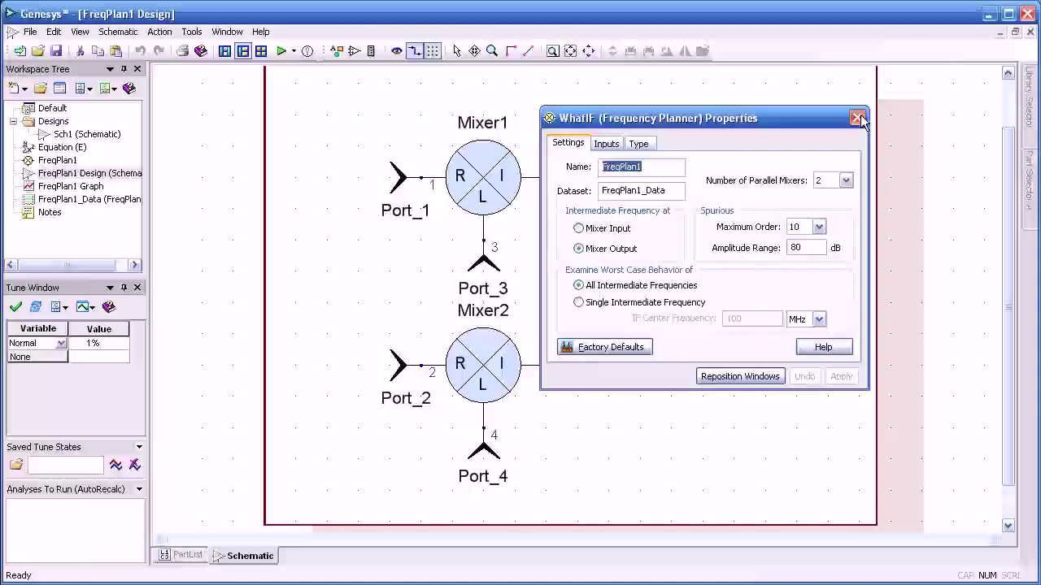